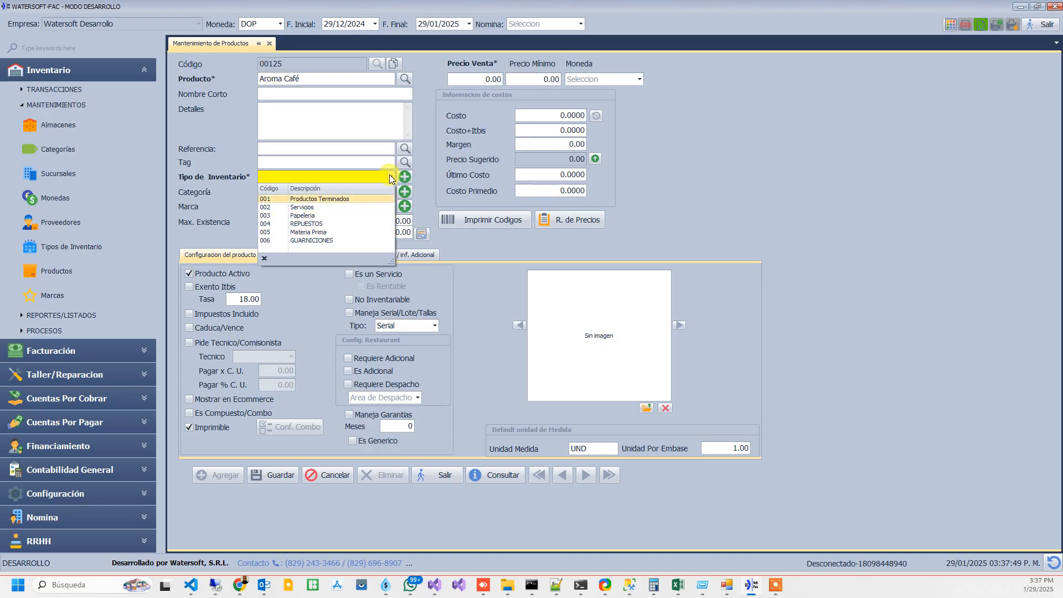
- Open the inventory types maintenance, look up type 005 Materia Prima to check its sales availability option, and close it
{"action": "left_click", "coordinate": [404, 178]}
{"action": "left_click", "coordinate": [405, 177]}
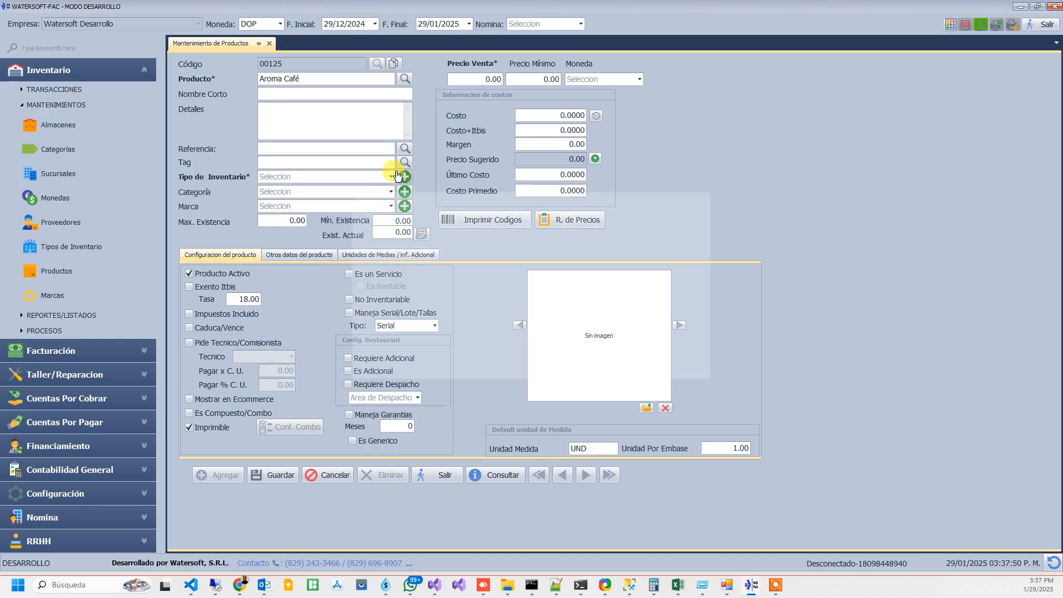
{"action": "left_click", "coordinate": [479, 212]}
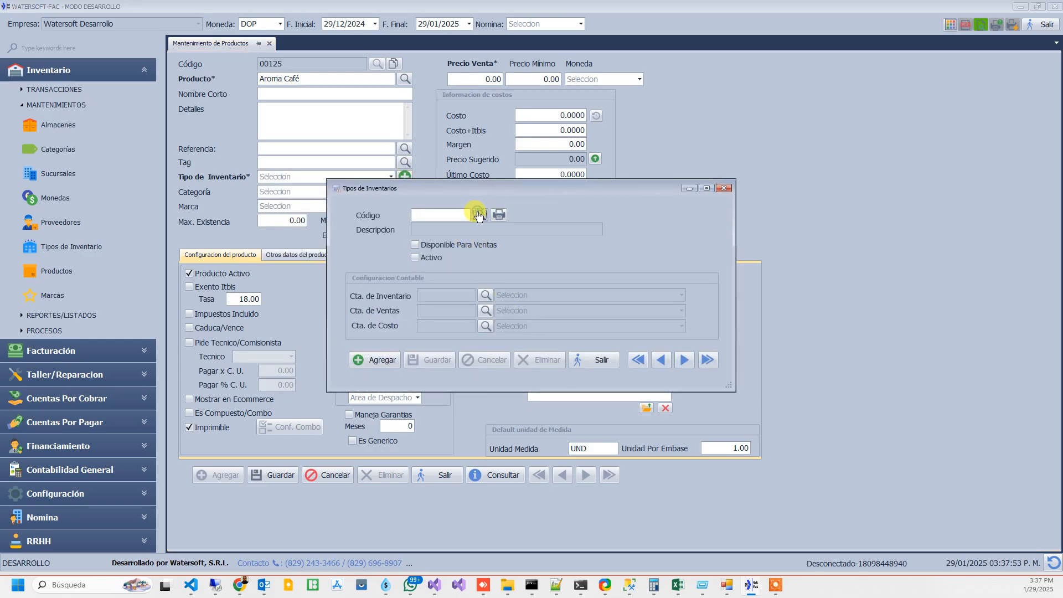
{"action": "double_click", "coordinate": [487, 233]}
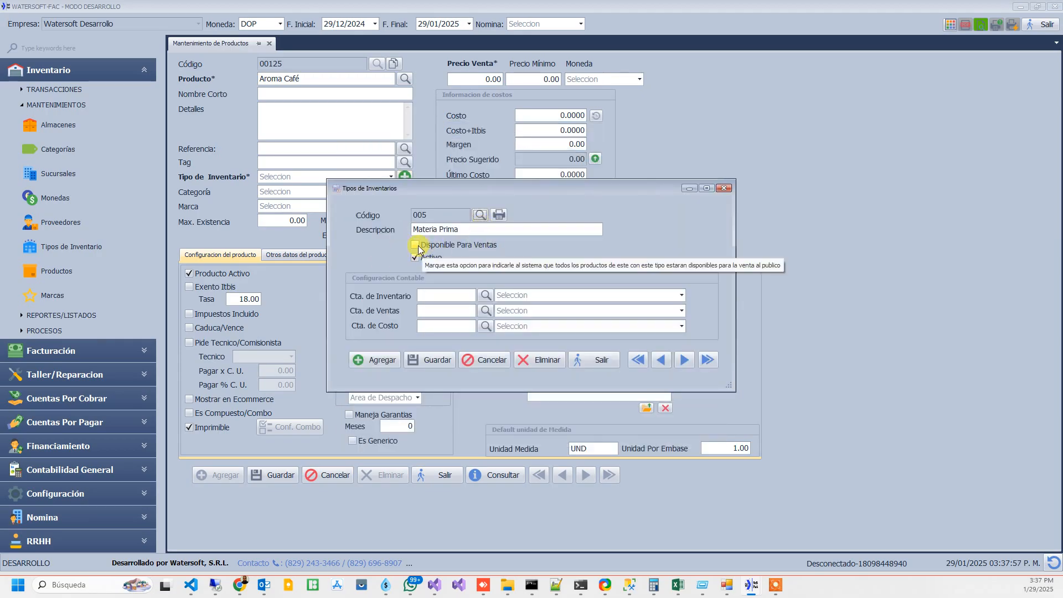
{"action": "left_click", "coordinate": [590, 362]}
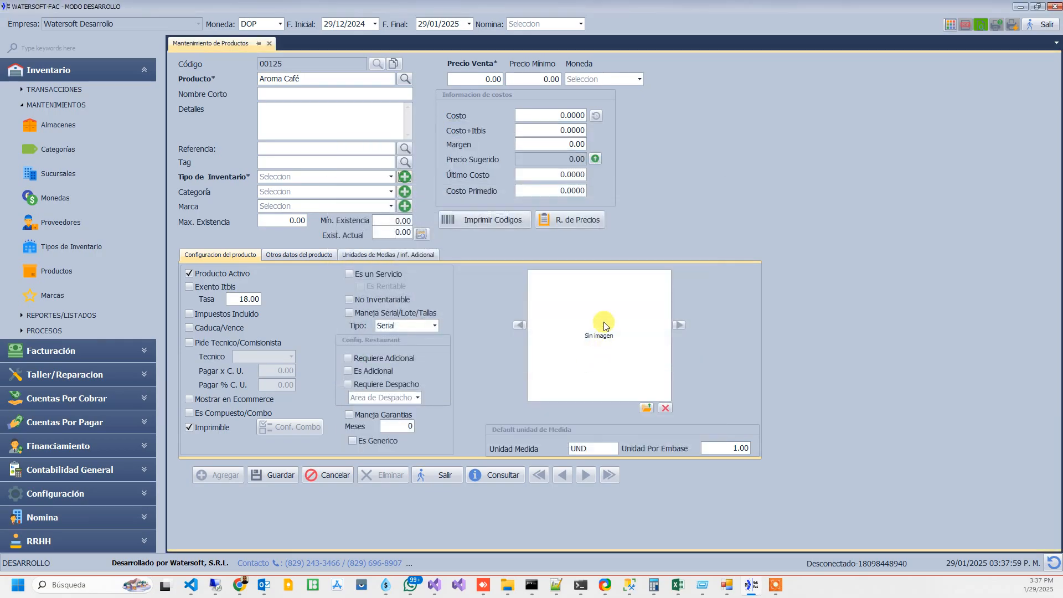
- Set the cost of the Aroma Café product to 1.3871 and save the product
{"action": "left_click", "coordinate": [484, 80]}
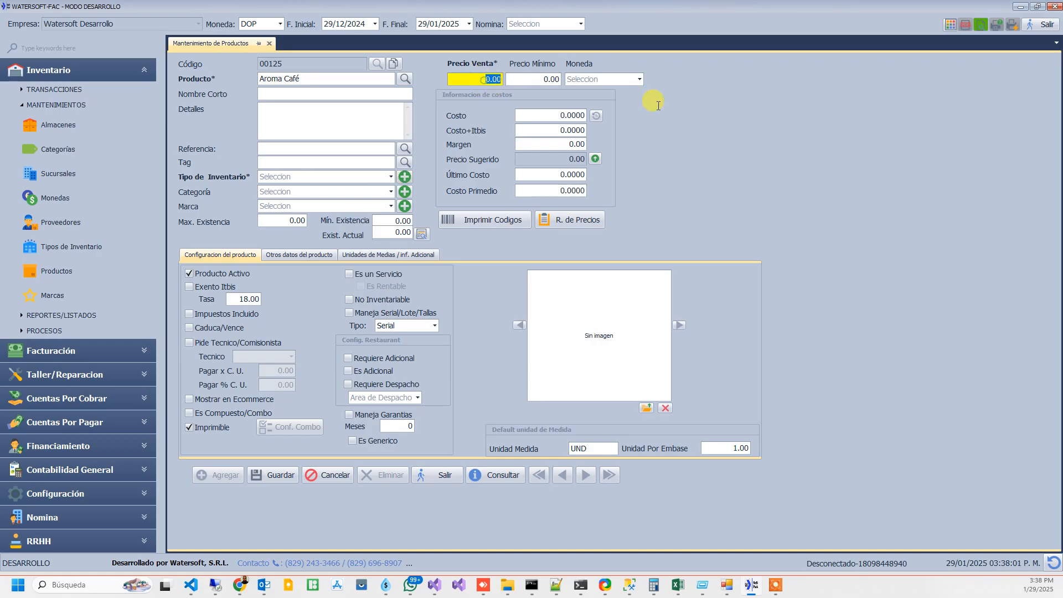
{"action": "left_click", "coordinate": [556, 115]}
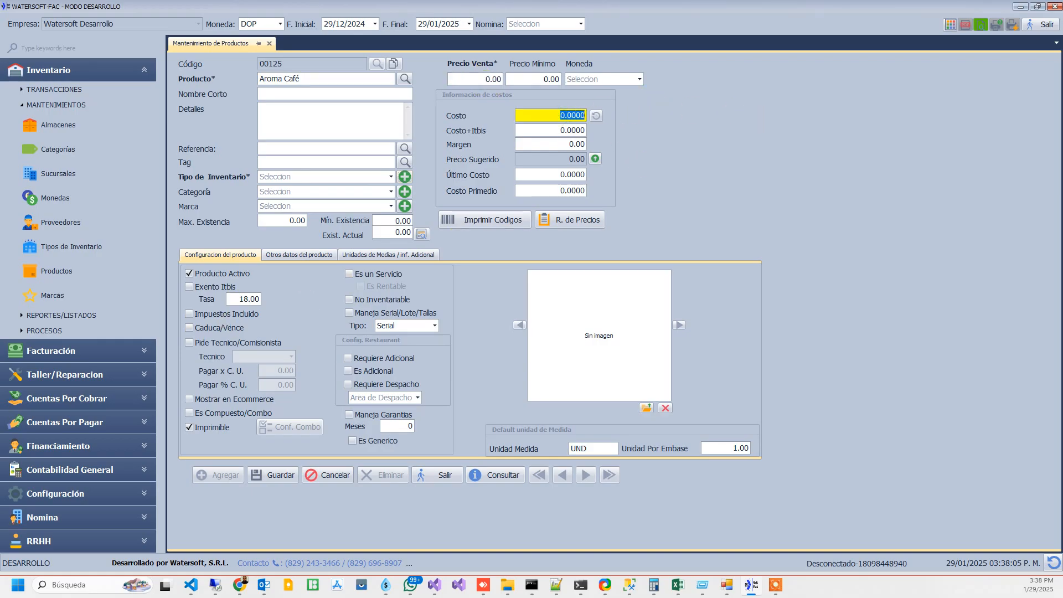
{"action": "key", "text": "alt+Tab"}
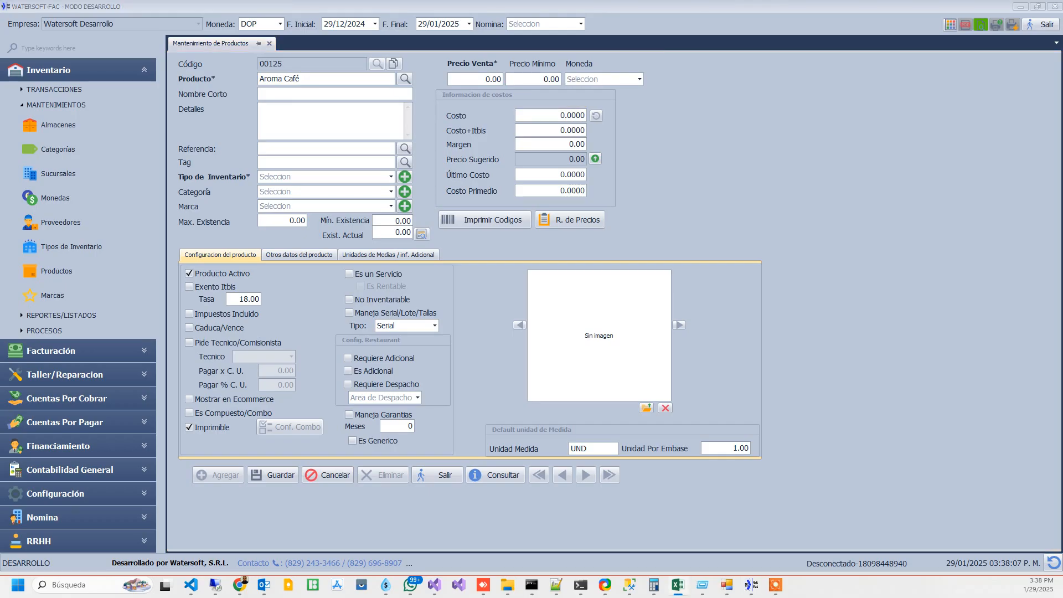
{"action": "left_click", "coordinate": [556, 115]}
{"action": "type", "text": "1.3871"}
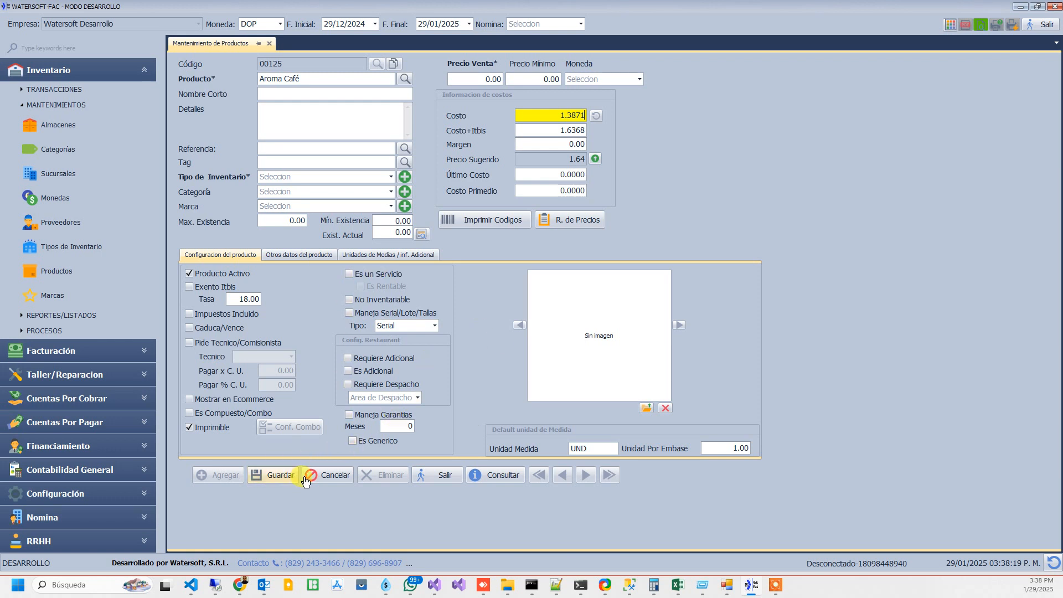
{"action": "left_click", "coordinate": [282, 476]}
{"action": "left_click", "coordinate": [280, 476]}
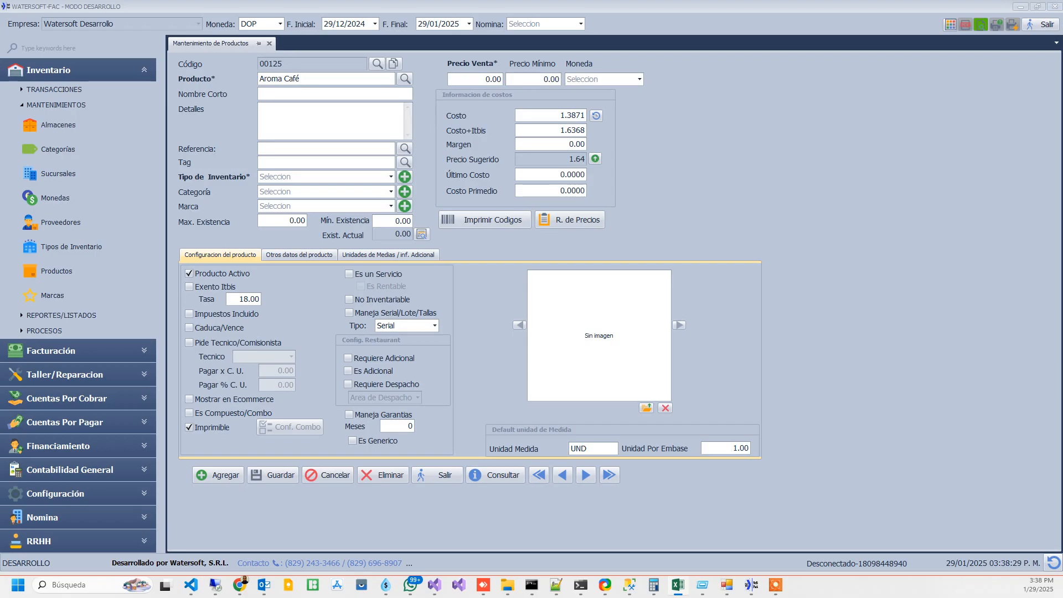
- Add the product Aroma Vaso with inventory type Materia Prima and a cost of 3.2, and save it
{"action": "left_click", "coordinate": [212, 475]}
{"action": "type", "text": "Aroma Vaso"}
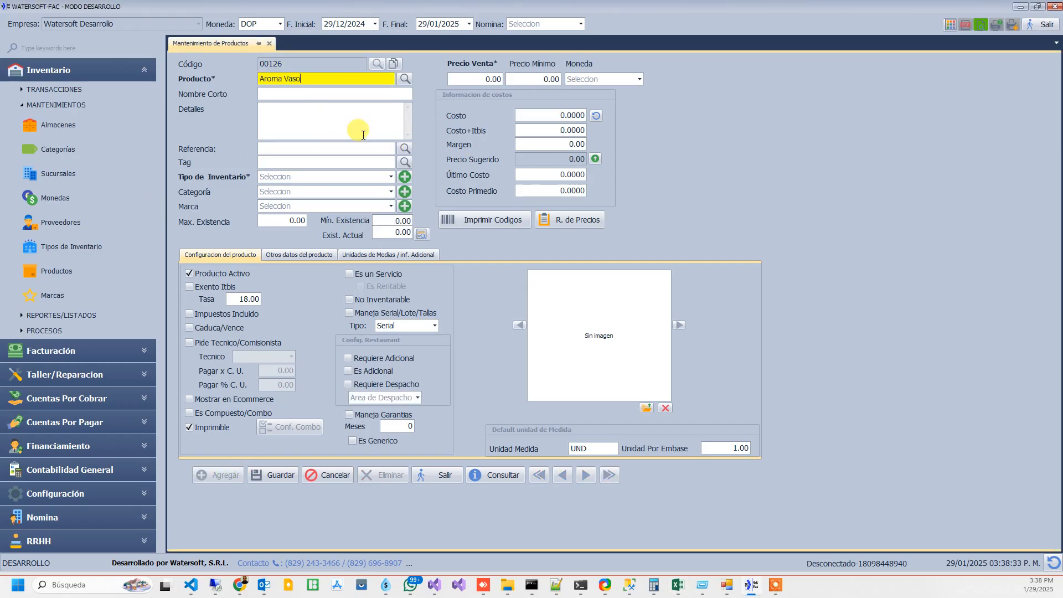
{"action": "left_click", "coordinate": [325, 176]}
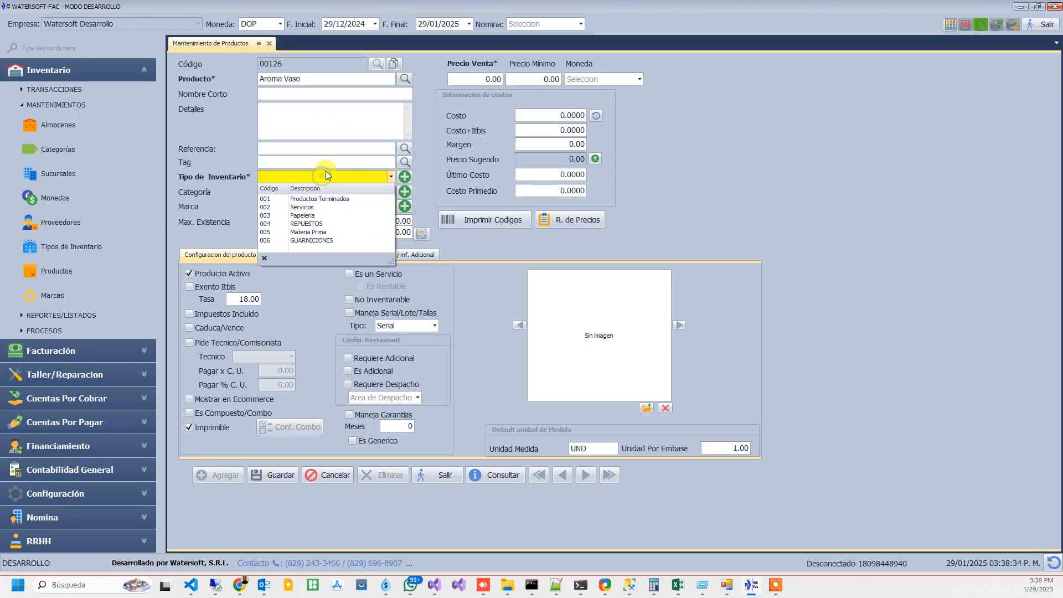
{"action": "left_click", "coordinate": [307, 233]}
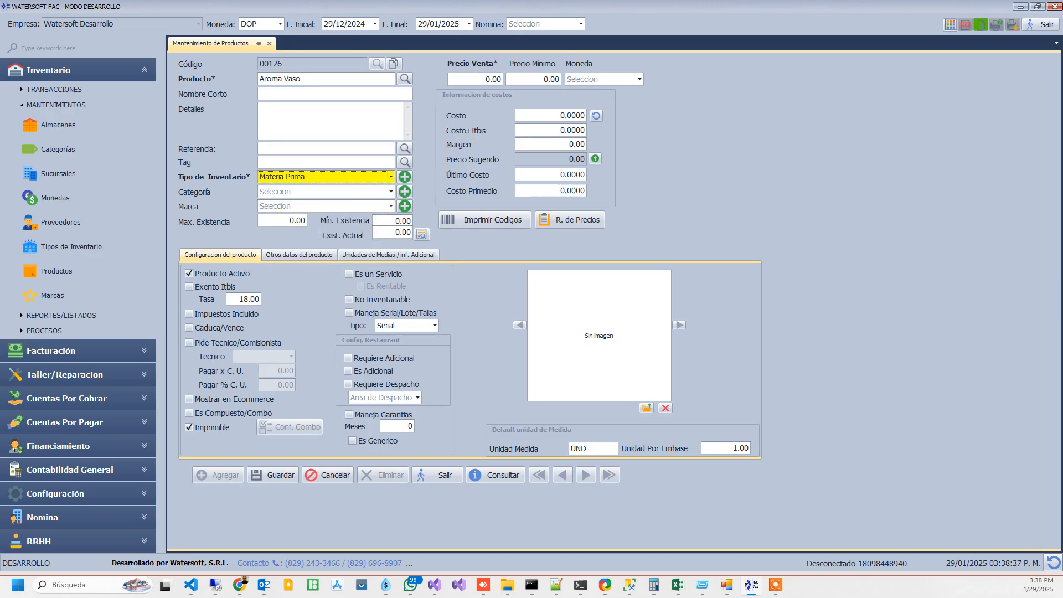
{"action": "key", "text": "alt+Tab"}
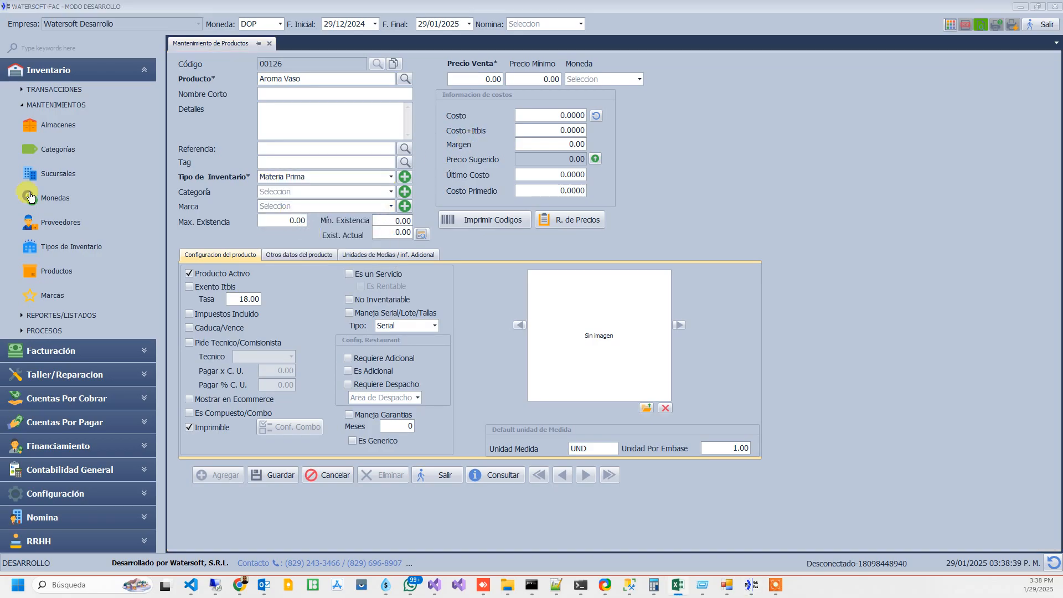
{"action": "left_click", "coordinate": [540, 114]}
{"action": "type", "text": "3.2"}
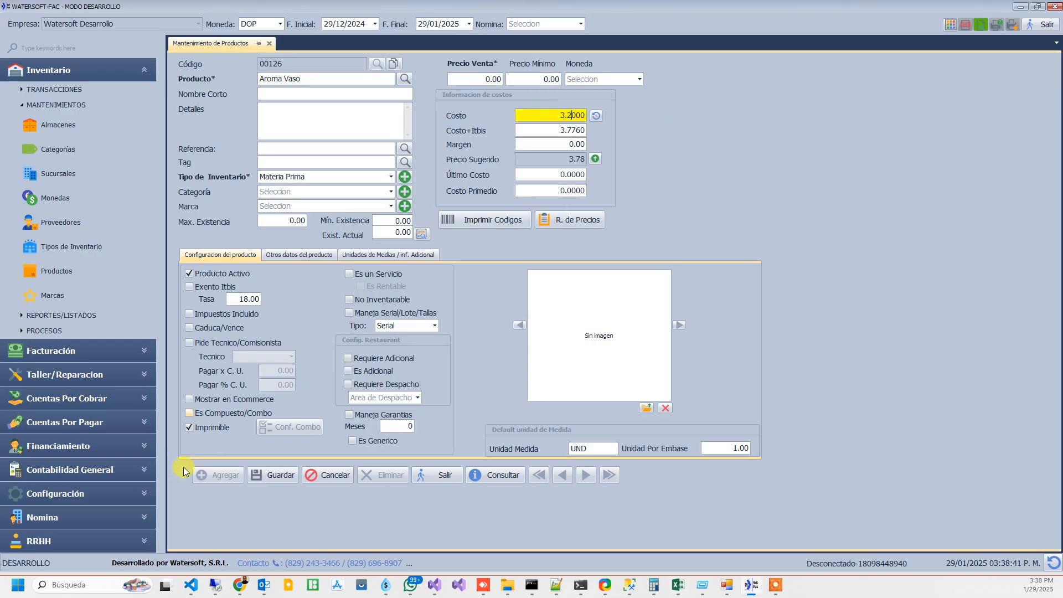
{"action": "left_click", "coordinate": [268, 474]}
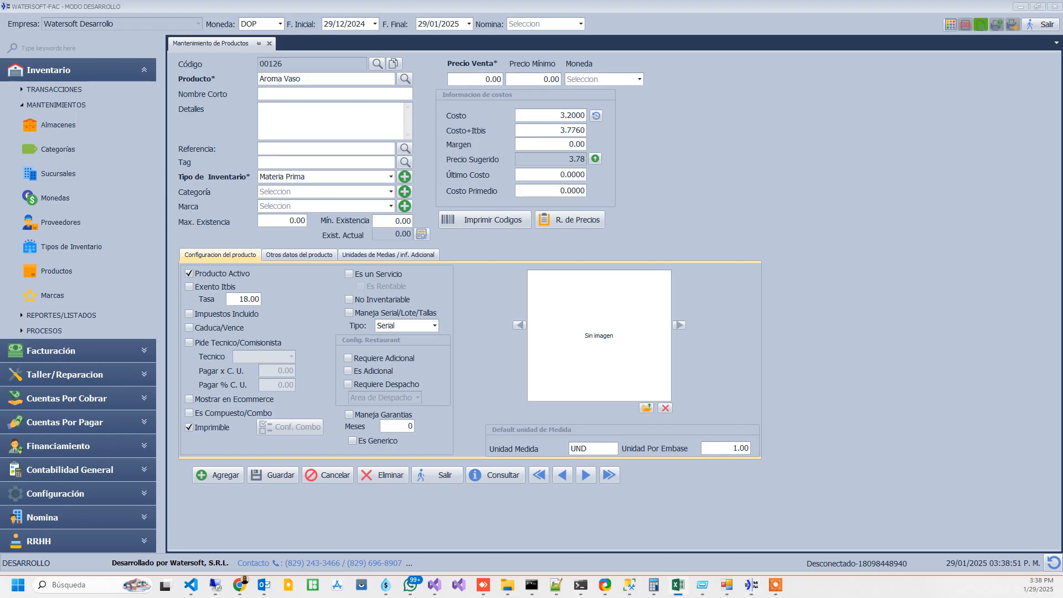
- Add the product Aroma removedor with a cost of 0.8 and inventory type Materia Prima, and save it
{"action": "left_click", "coordinate": [217, 474]}
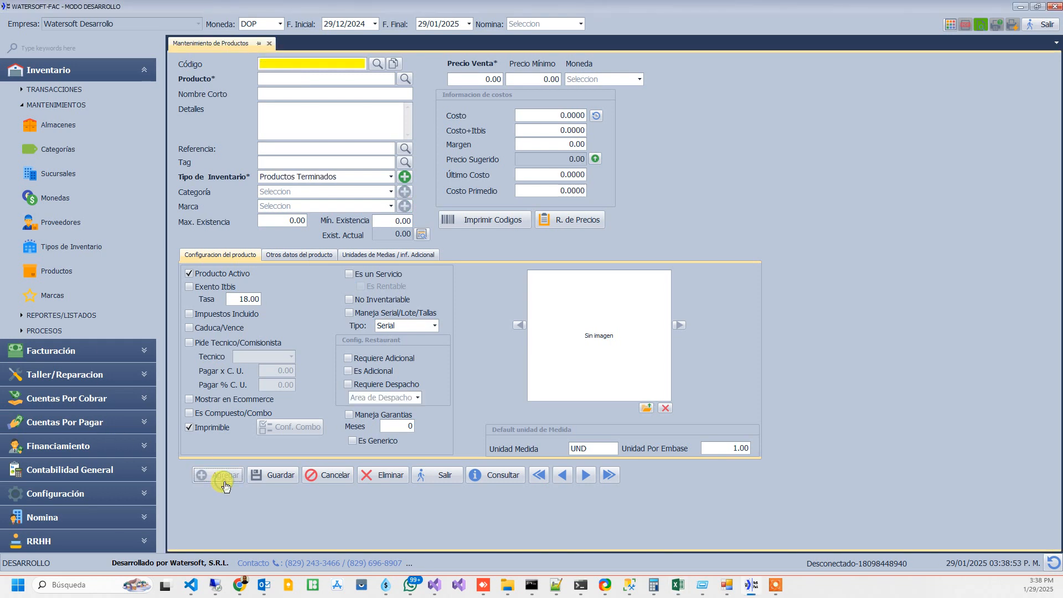
{"action": "key", "text": "alt+Tab"}
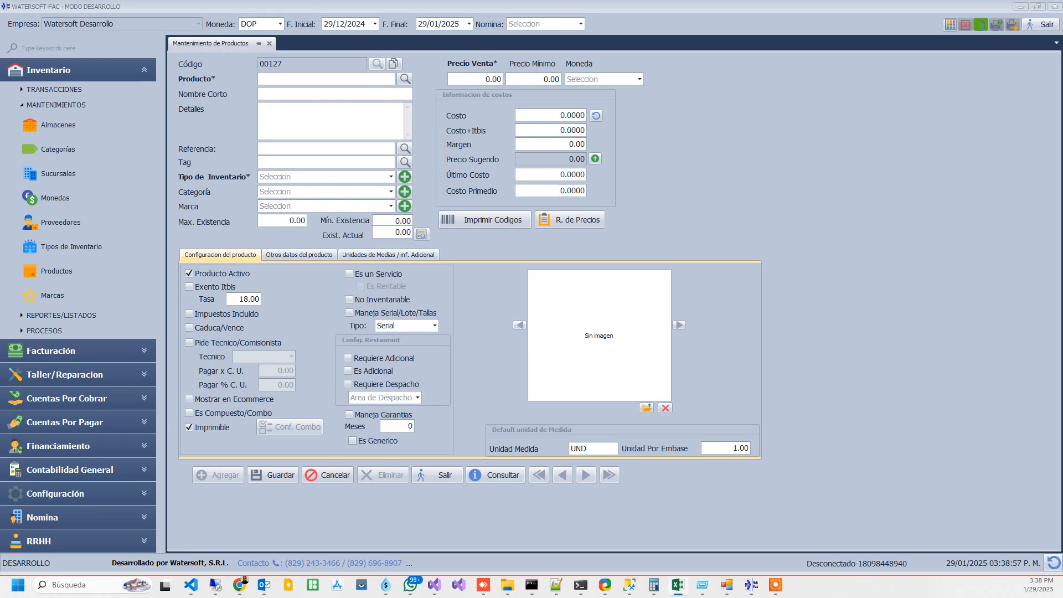
{"action": "left_click", "coordinate": [268, 78]}
{"action": "type", "text": "Aroma removedor"}
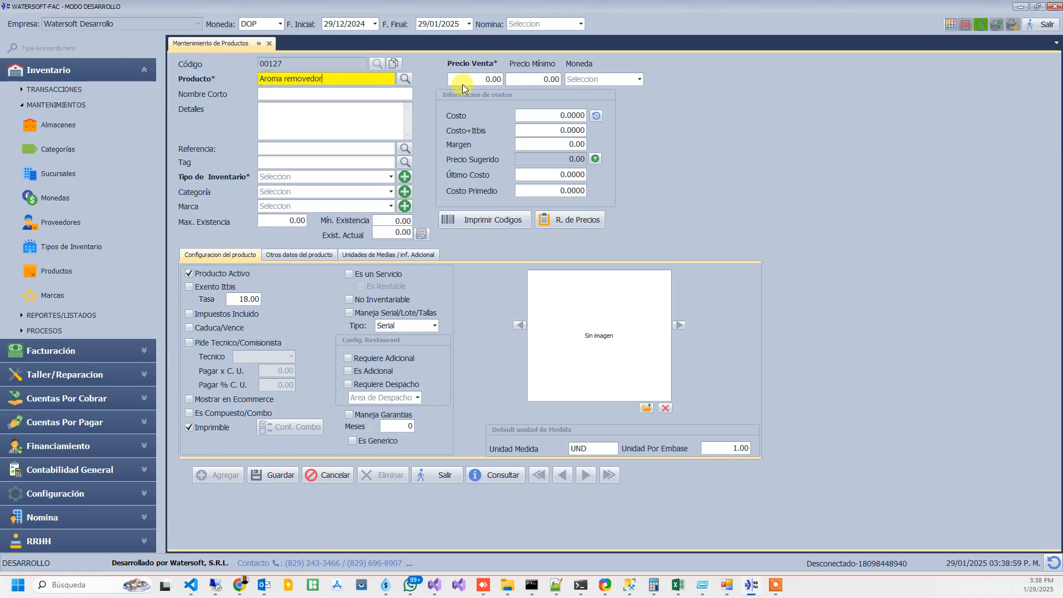
{"action": "key", "text": "alt+Tab"}
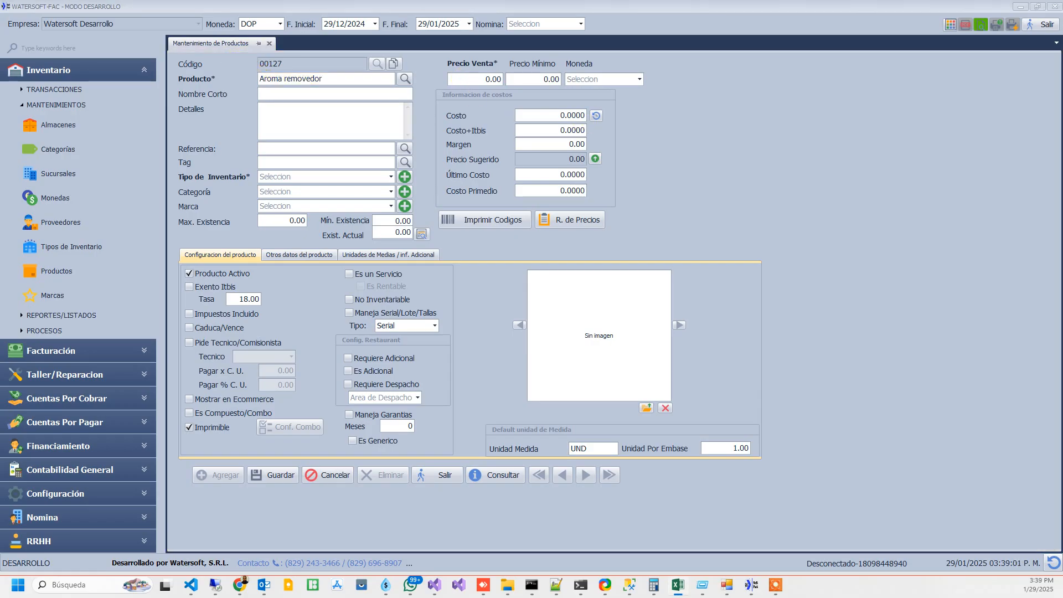
{"action": "left_click", "coordinate": [549, 115]}
{"action": "type", "text": "0.8"}
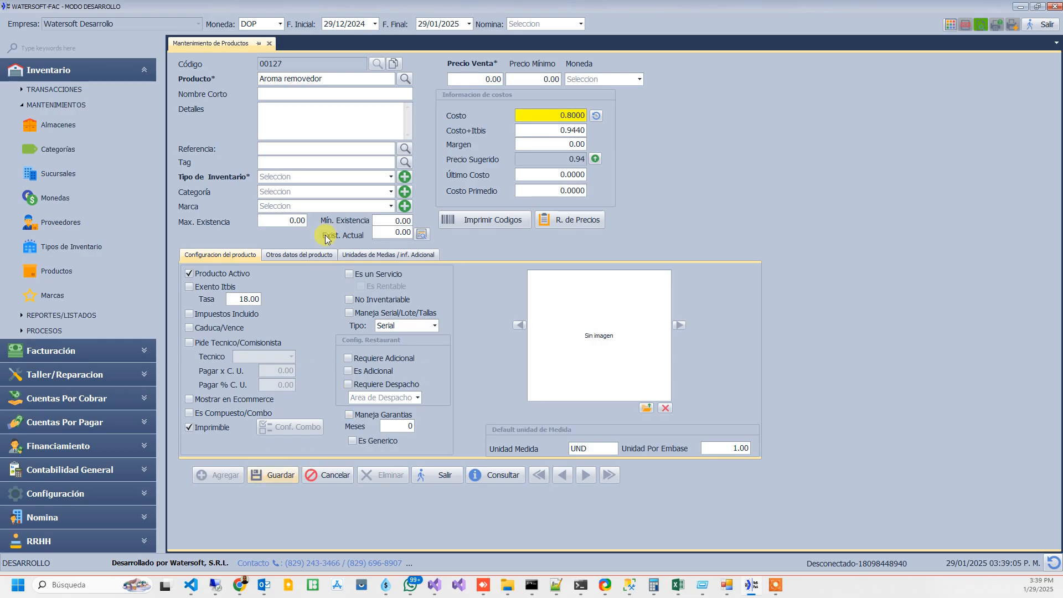
{"action": "left_click", "coordinate": [389, 178]}
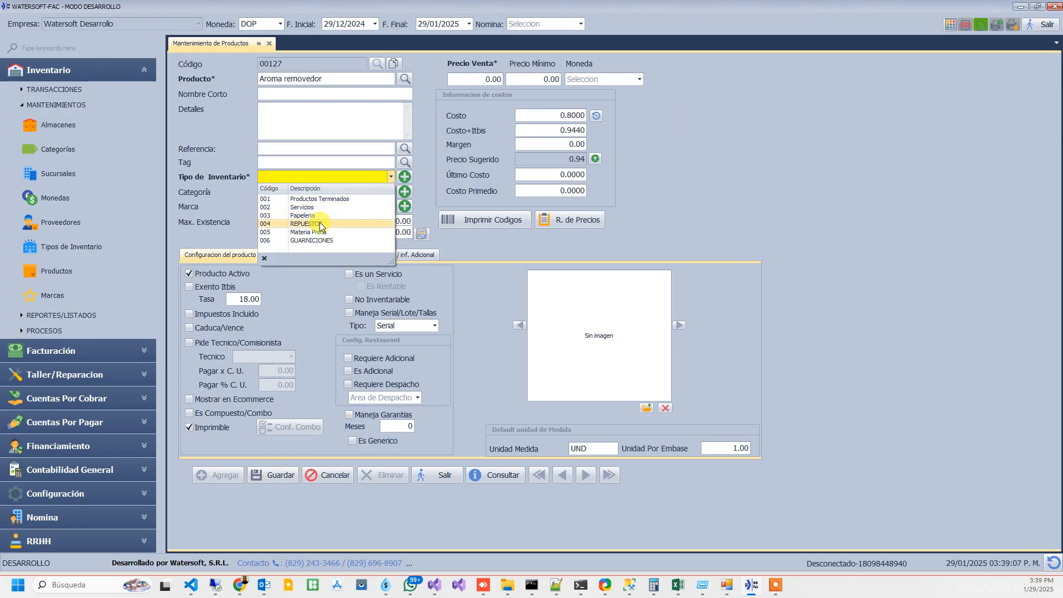
{"action": "left_click", "coordinate": [311, 234]}
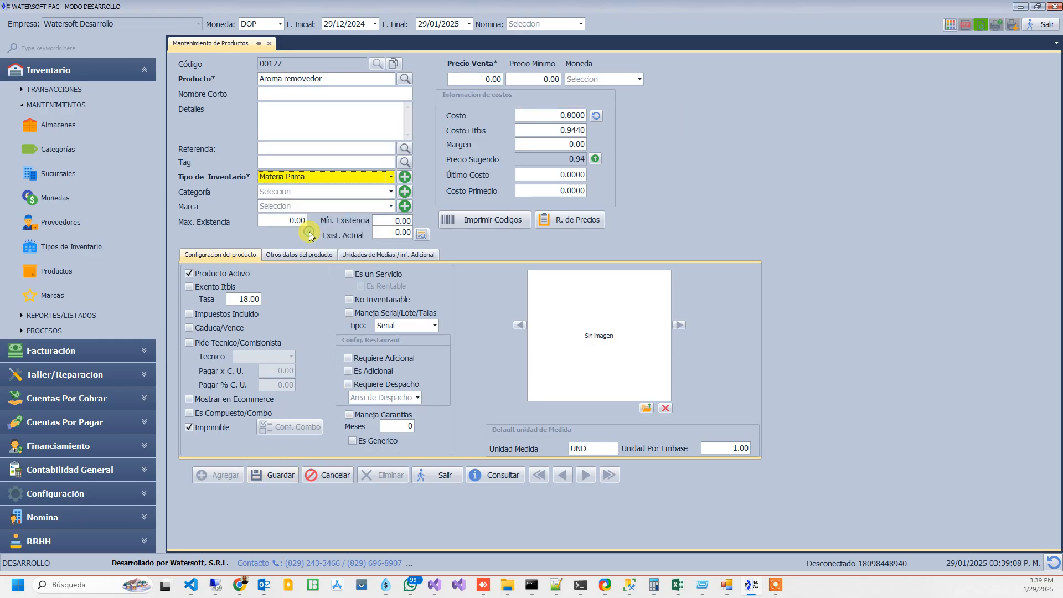
{"action": "left_click", "coordinate": [281, 480]}
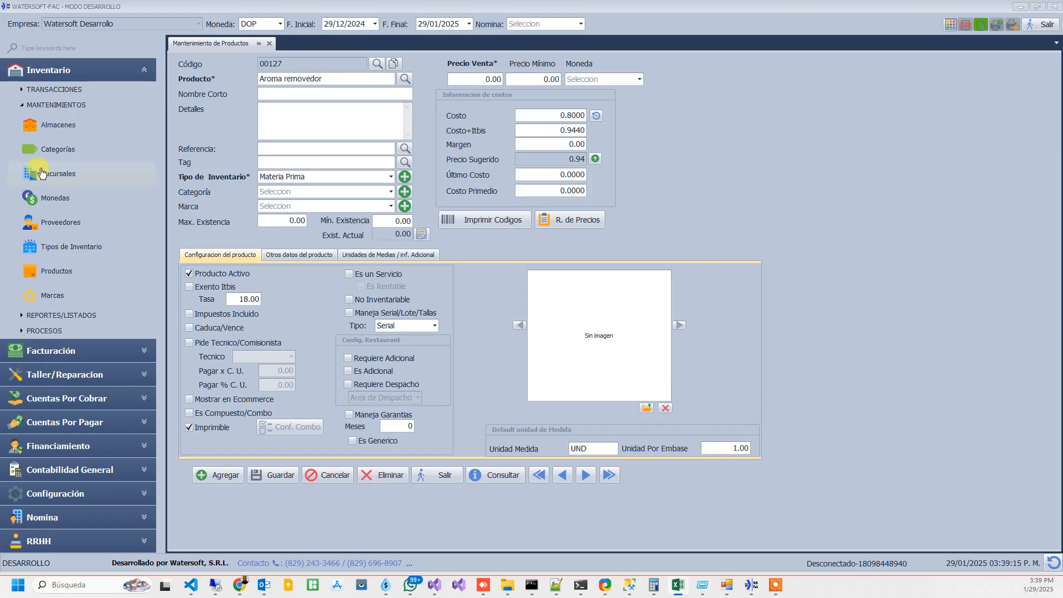
- Add the product Azucar morena with inventory type Materia Prima and a cost of 0.73, and save it
{"action": "left_click", "coordinate": [216, 474]}
{"action": "type", "text": "Azucar morena"}
{"action": "left_click", "coordinate": [304, 178]}
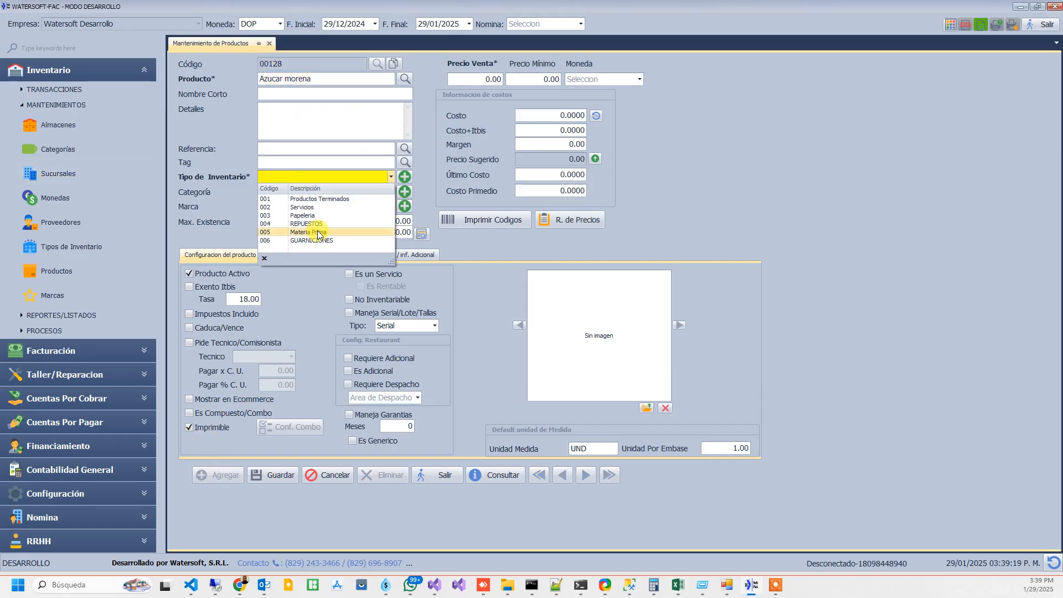
{"action": "left_click", "coordinate": [315, 230]}
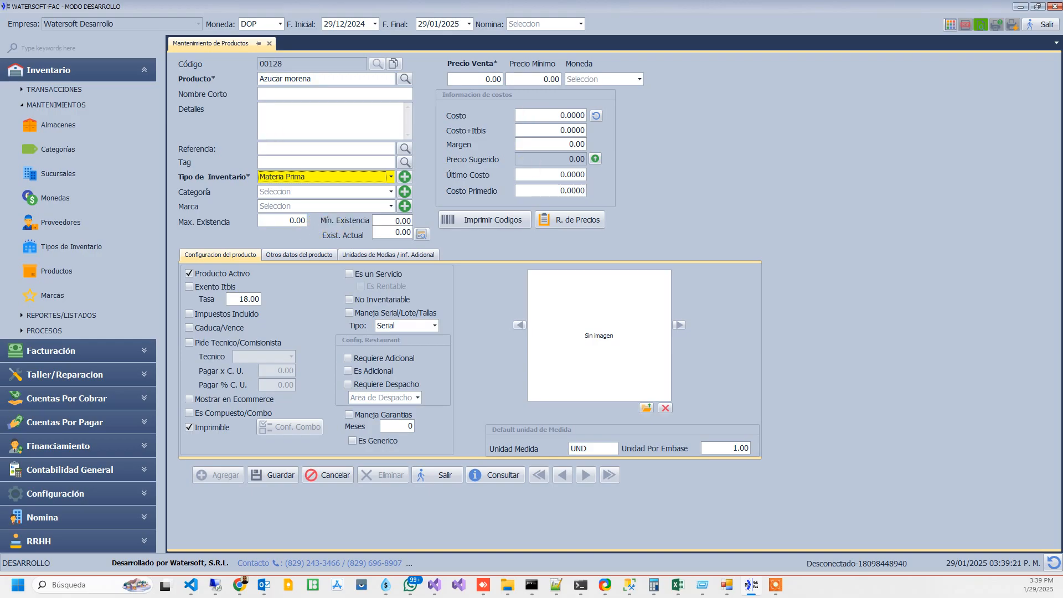
{"action": "key", "text": "alt+Tab"}
{"action": "left_click_drag", "start_coordinate": [545, 115], "coordinate": [669, 165]}
{"action": "type", "text": "0.73"}
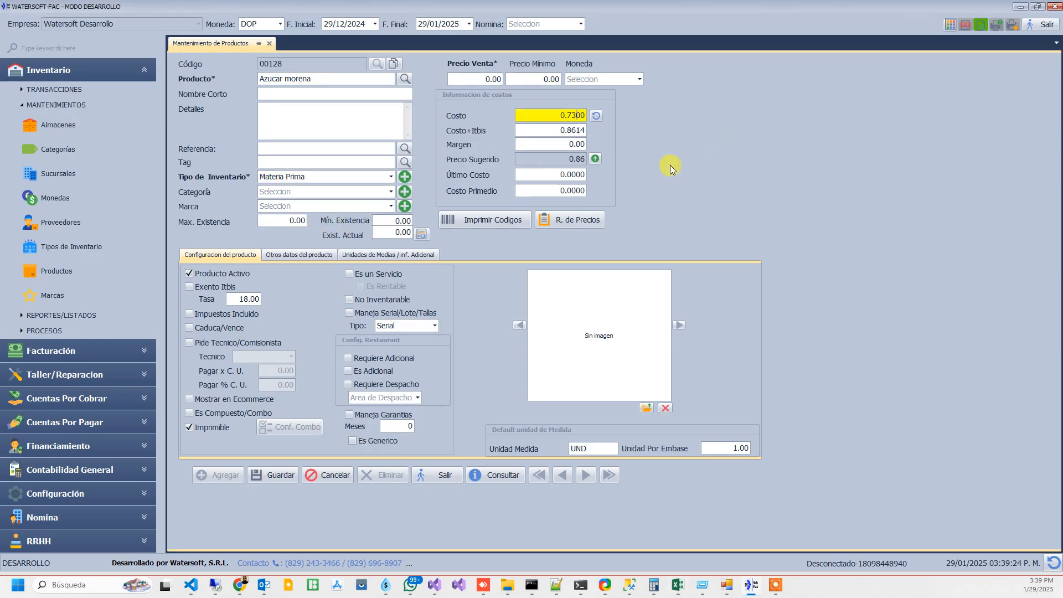
{"action": "left_click", "coordinate": [275, 475]}
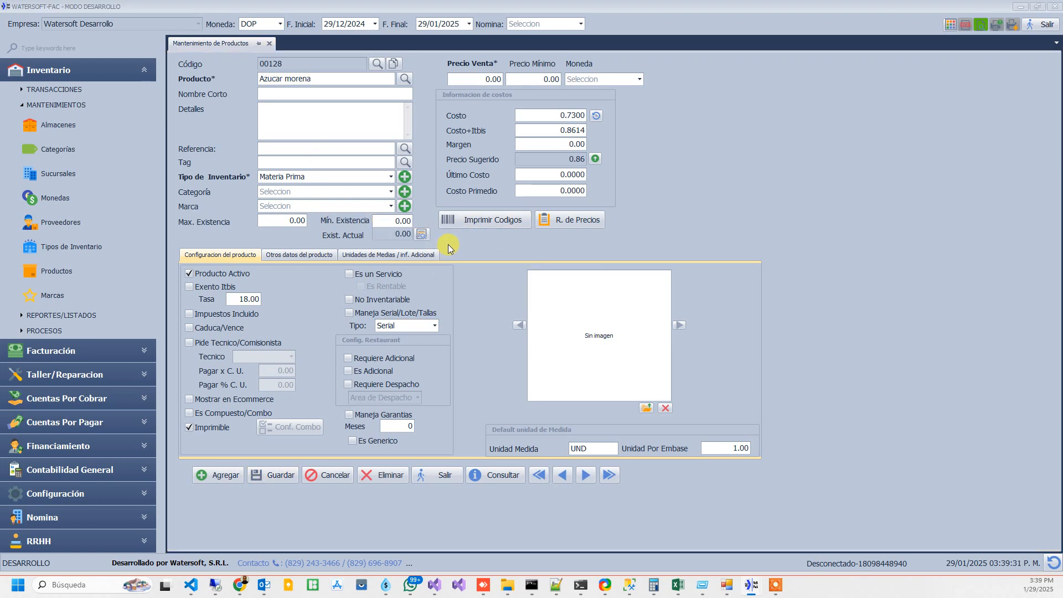
- Start a new product named Café expreso with inventory type Productos Terminados and a sale price of 150
{"action": "left_click", "coordinate": [253, 192]}
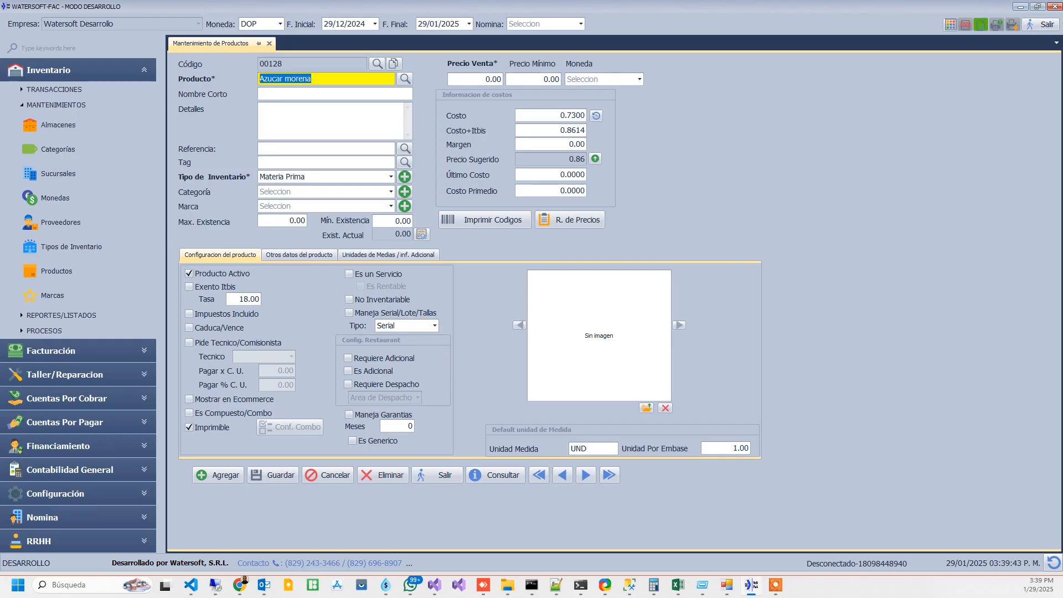
{"action": "key", "text": "alt+Tab"}
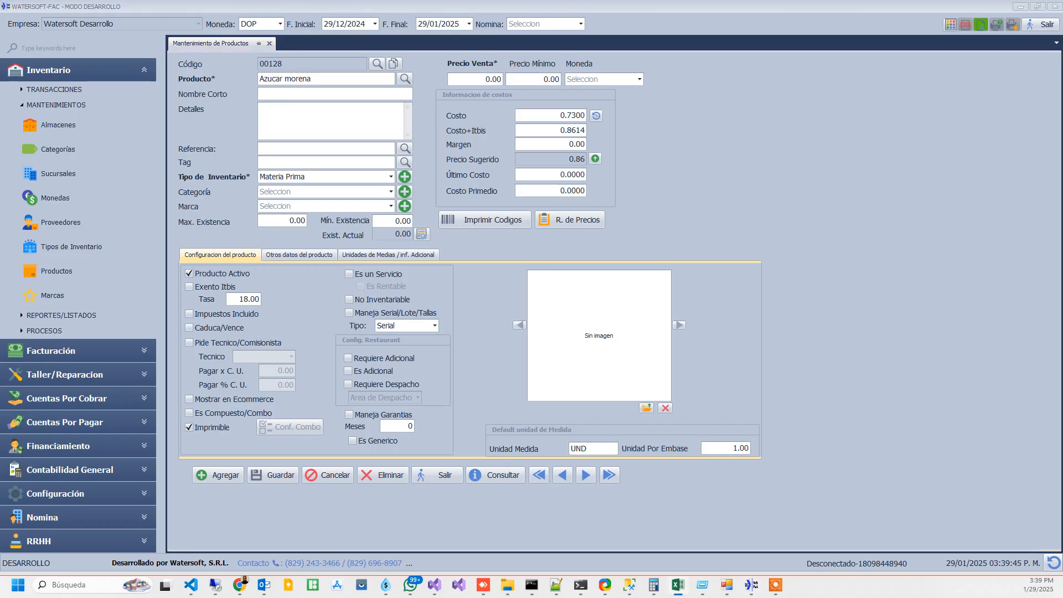
{"action": "left_click", "coordinate": [218, 477]}
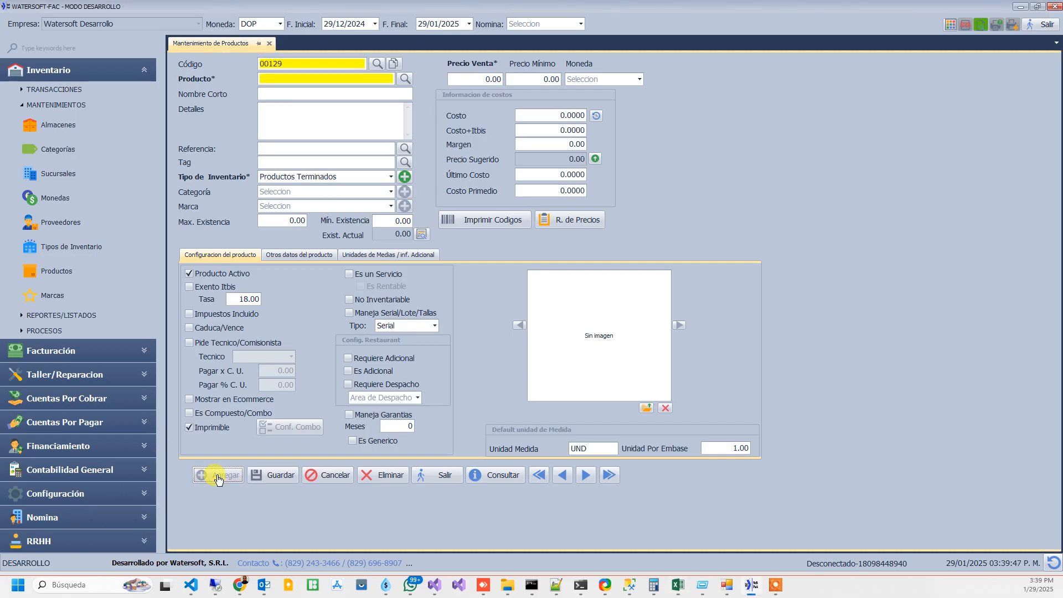
{"action": "type", "text": "Café expreso"}
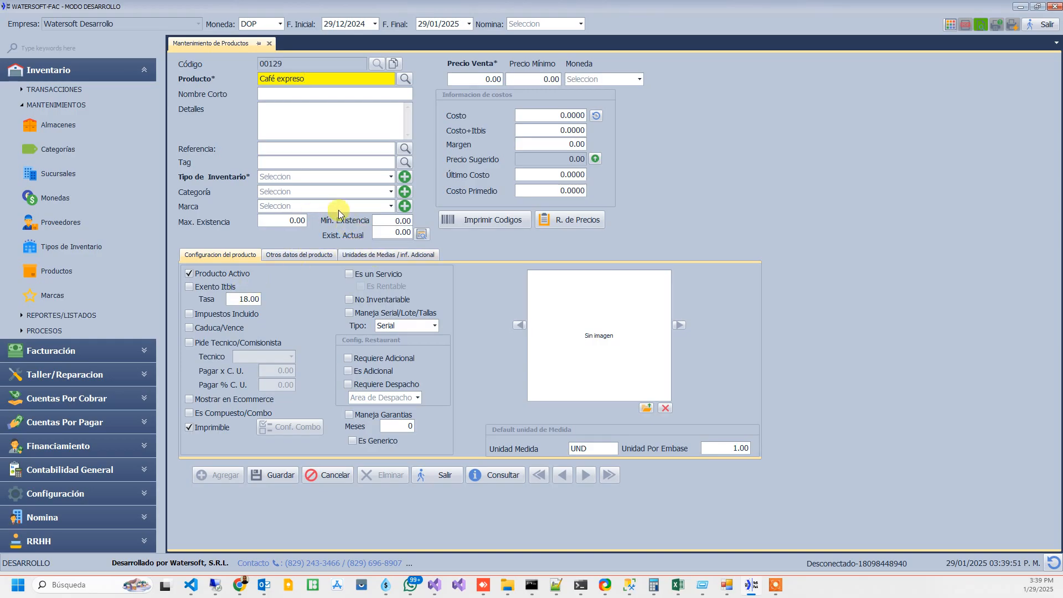
{"action": "left_click", "coordinate": [297, 178]}
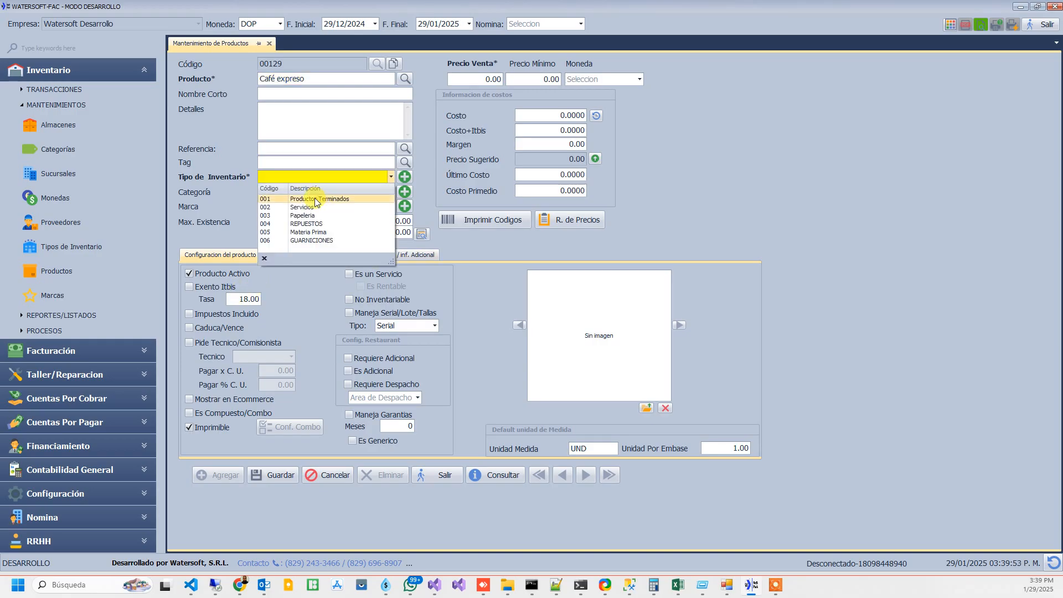
{"action": "left_click", "coordinate": [317, 200]}
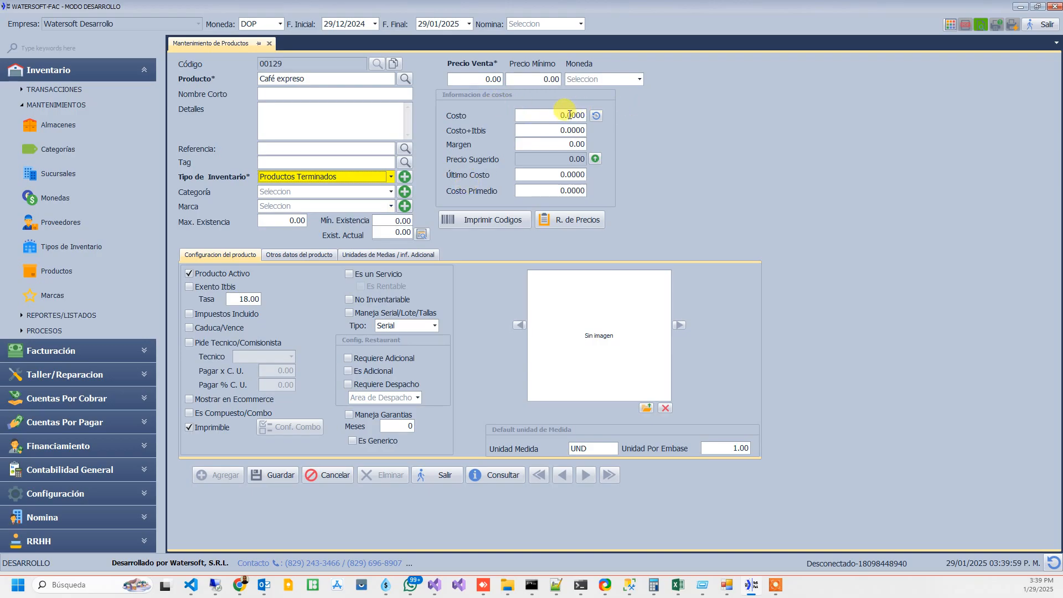
{"action": "left_click", "coordinate": [481, 79]}
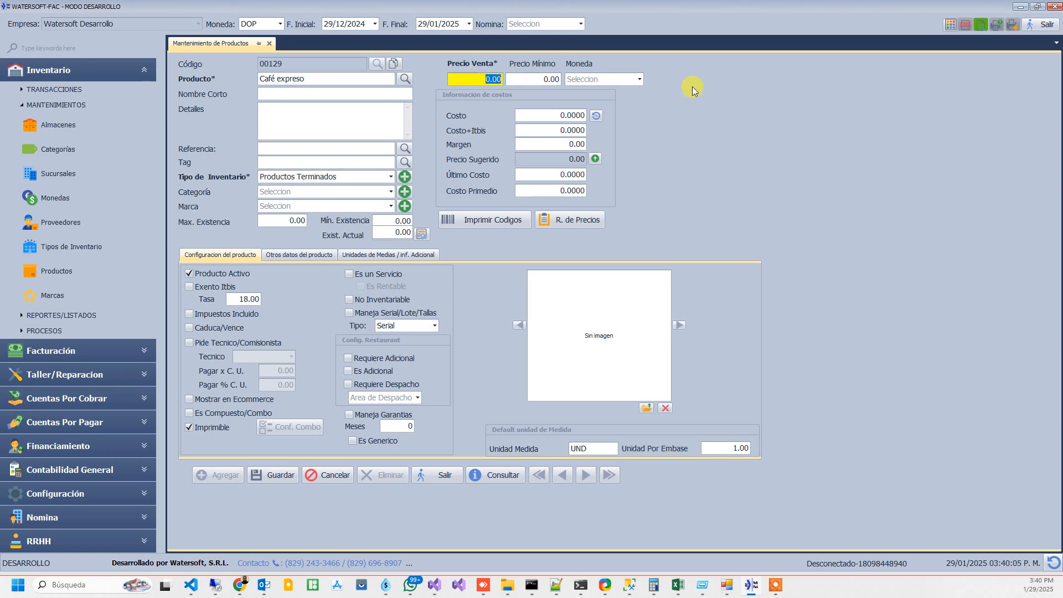
{"action": "type", "text": "150"}
- Assign the category Comida to the Café expreso product and save it
{"action": "left_click", "coordinate": [378, 192]}
{"action": "scroll", "coordinate": [313, 255], "scroll_direction": "down", "scroll_amount": 4}
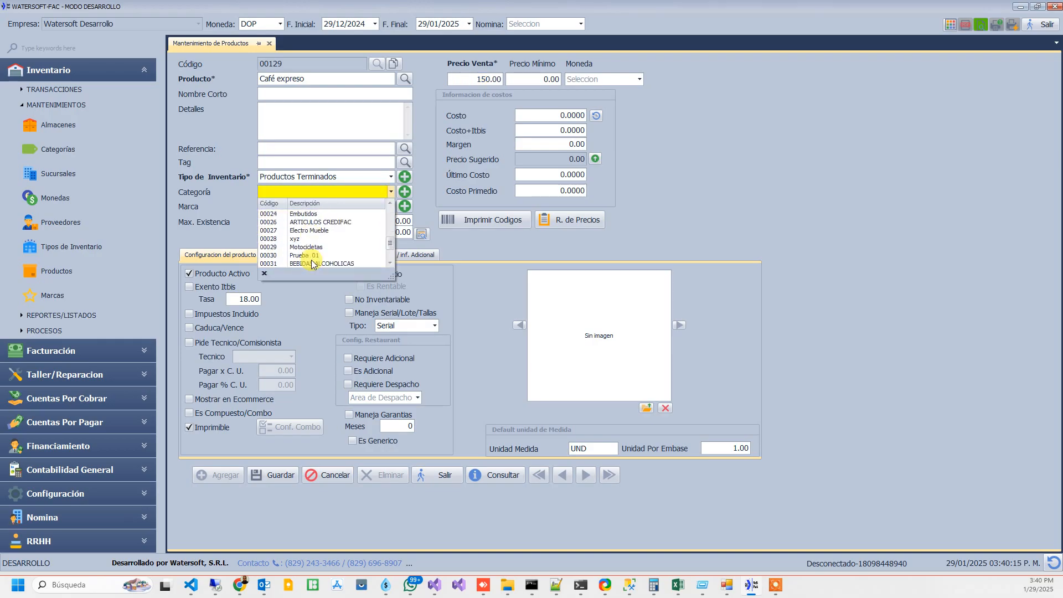
{"action": "type", "text": "co"}
{"action": "left_click", "coordinate": [308, 222]}
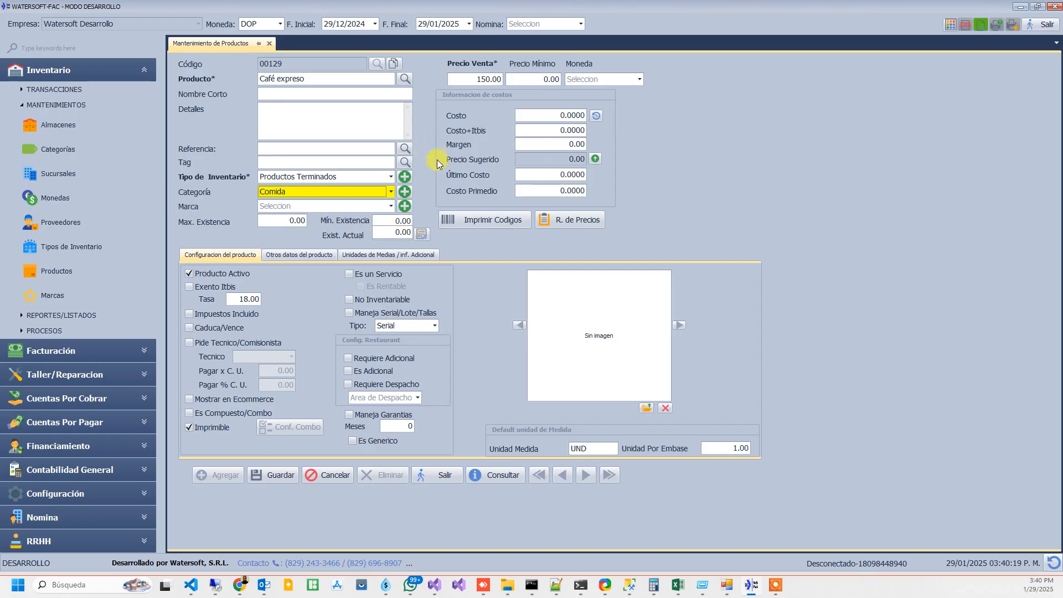
{"action": "left_click", "coordinate": [264, 476]}
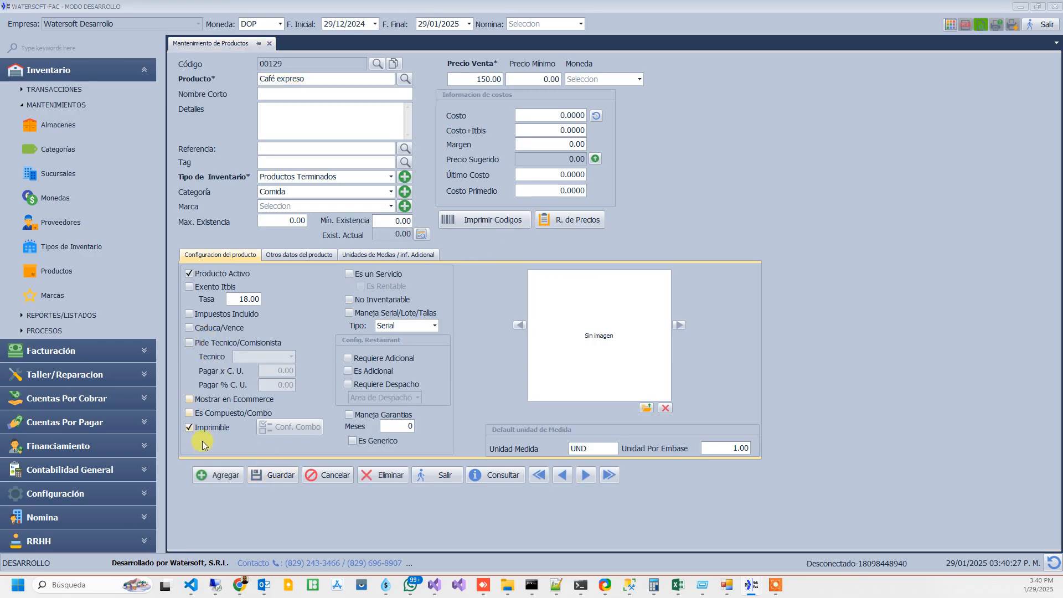
{"action": "left_click", "coordinate": [189, 414]}
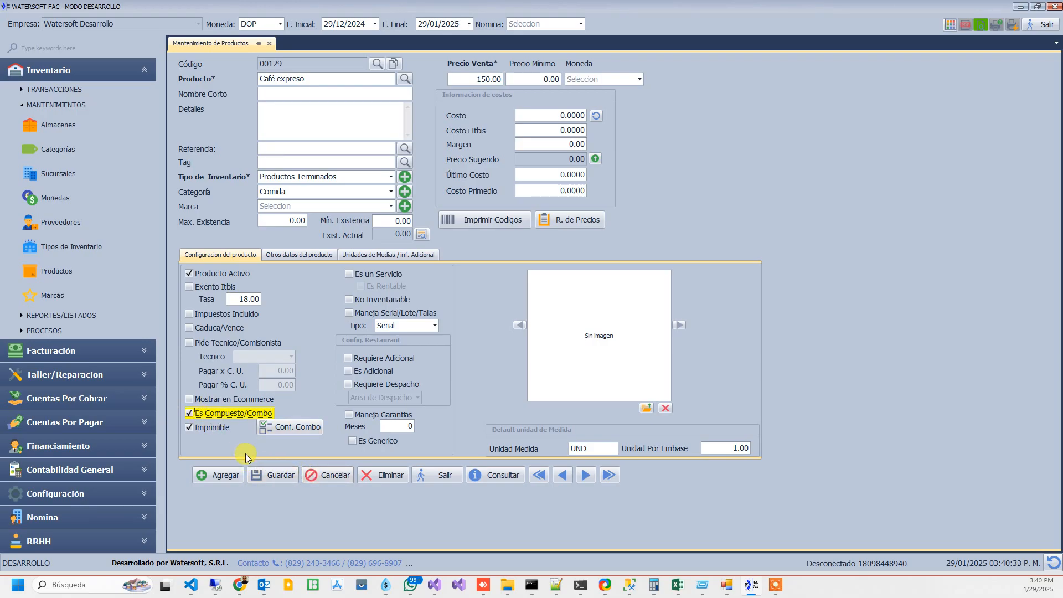
{"action": "left_click", "coordinate": [289, 434]}
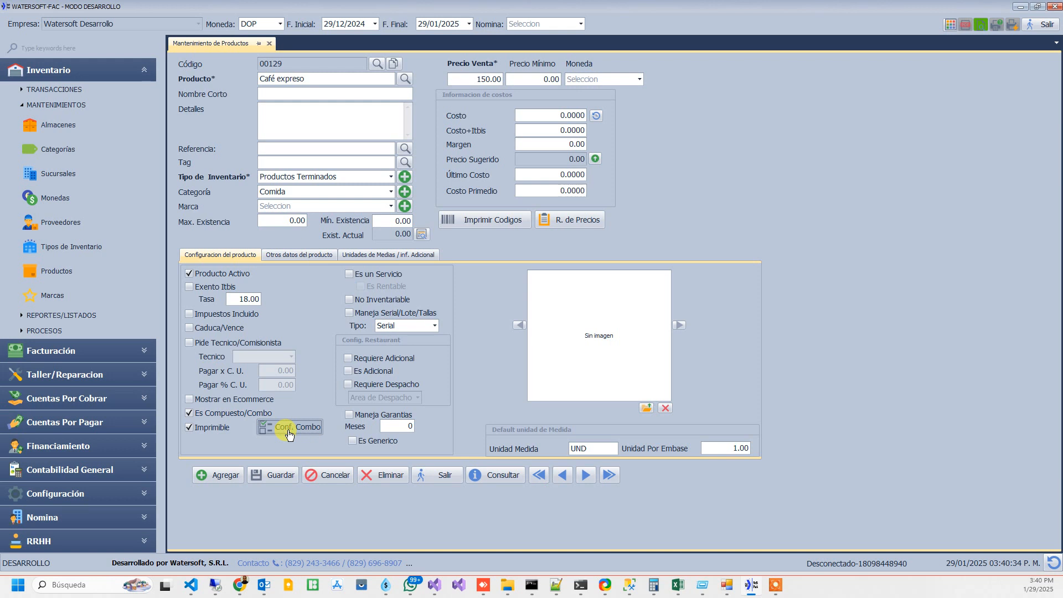
{"action": "left_click", "coordinate": [293, 214]}
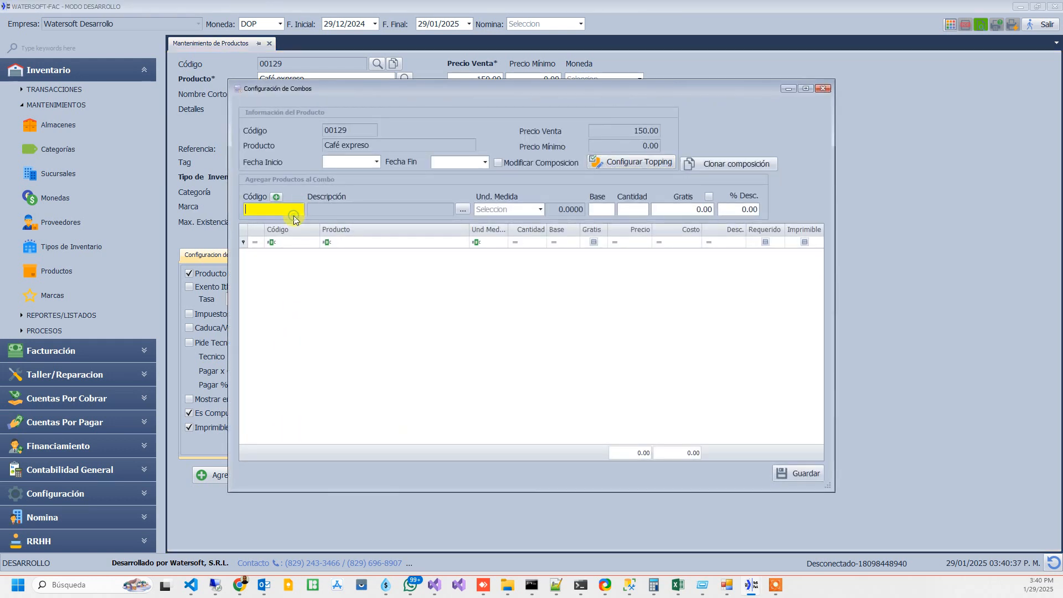
{"action": "left_click", "coordinate": [275, 197]}
{"action": "key", "text": "alt+Tab"}
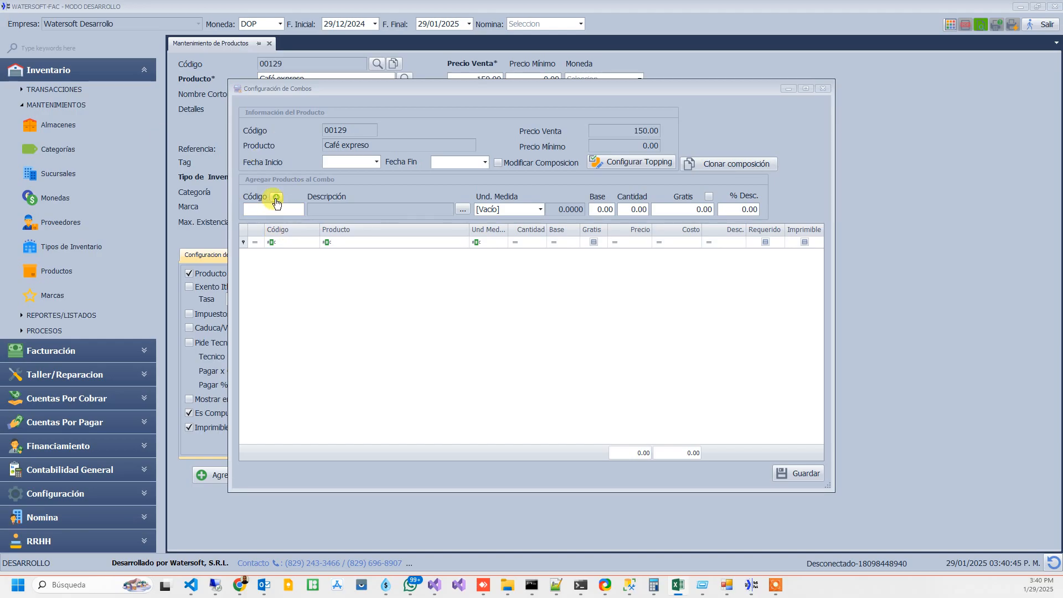
{"action": "key", "text": "alt+Tab"}
{"action": "type", "text": "Aroma Café"}
{"action": "key", "text": "Return"}
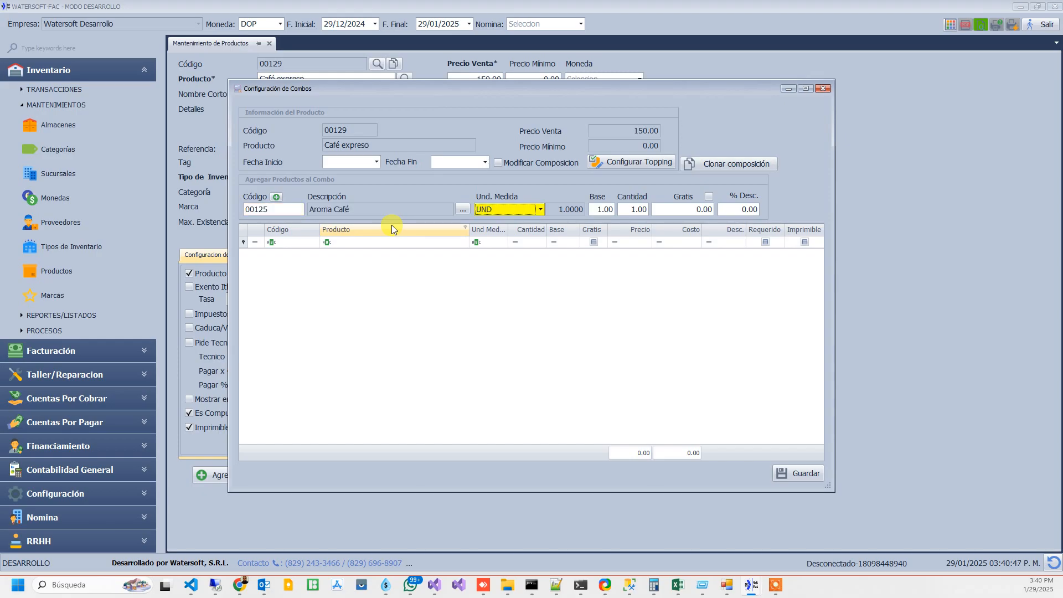
{"action": "left_click", "coordinate": [538, 209]}
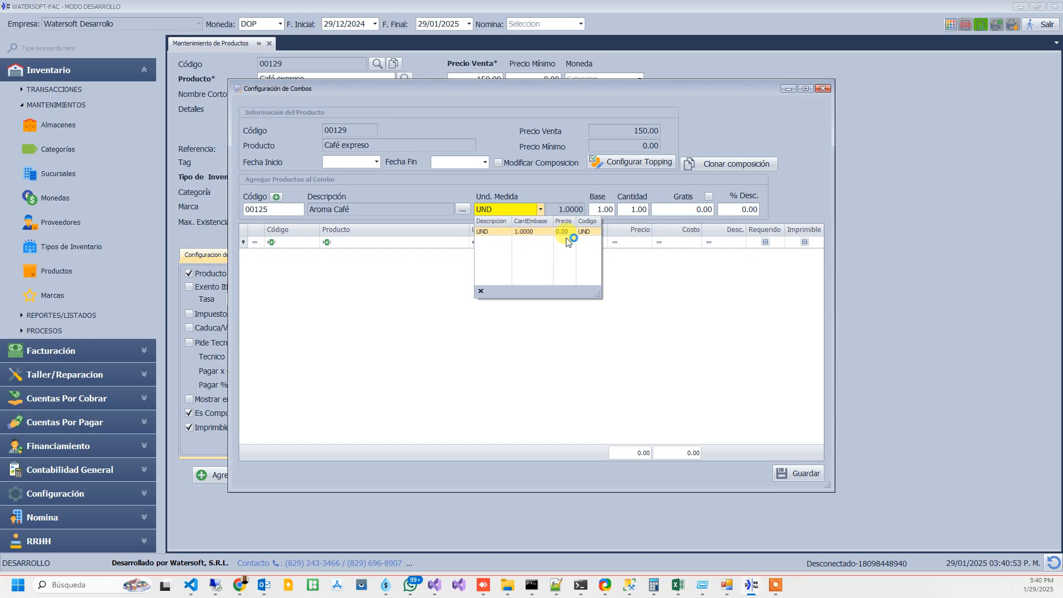
{"action": "left_click", "coordinate": [821, 89]}
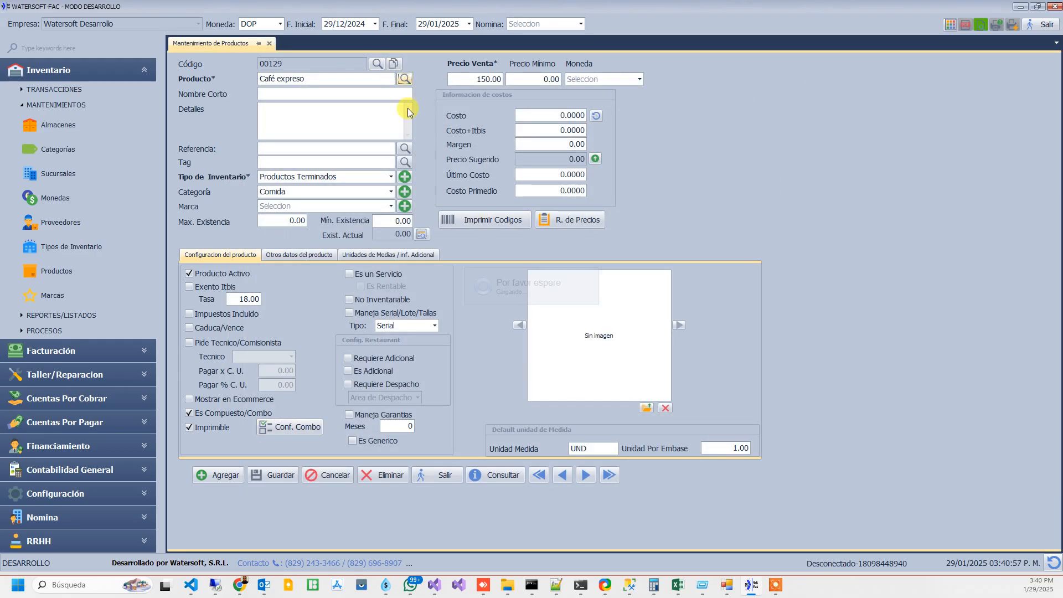
- Open the product Aroma Café, set its Gramos unit of measure to a package quantity of 1, and save it
{"action": "left_click", "coordinate": [405, 78]}
{"action": "type", "text": "Aroma Café"}
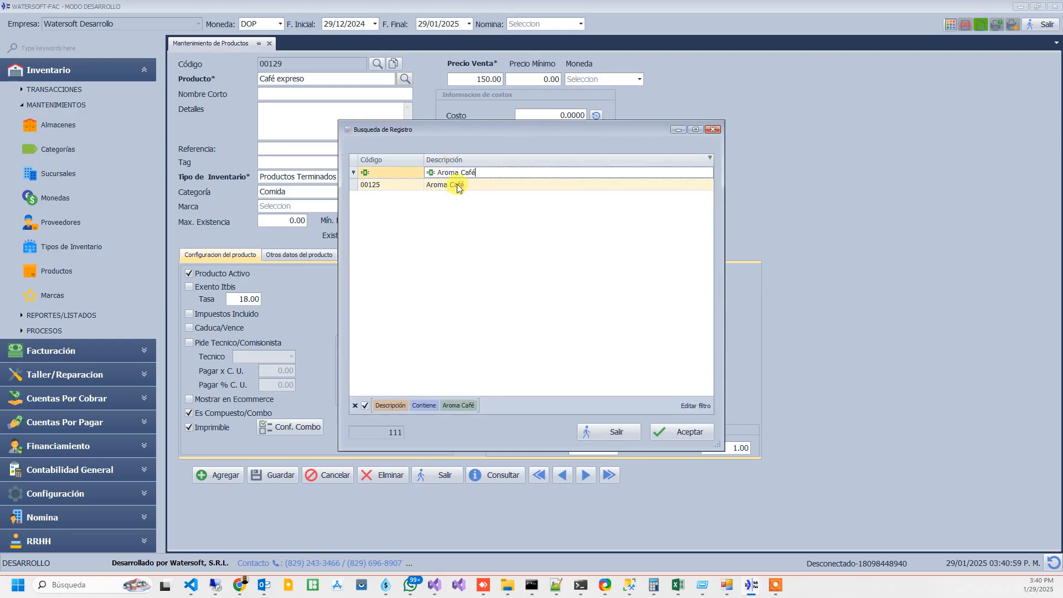
{"action": "double_click", "coordinate": [459, 189]}
{"action": "left_click", "coordinate": [386, 255]}
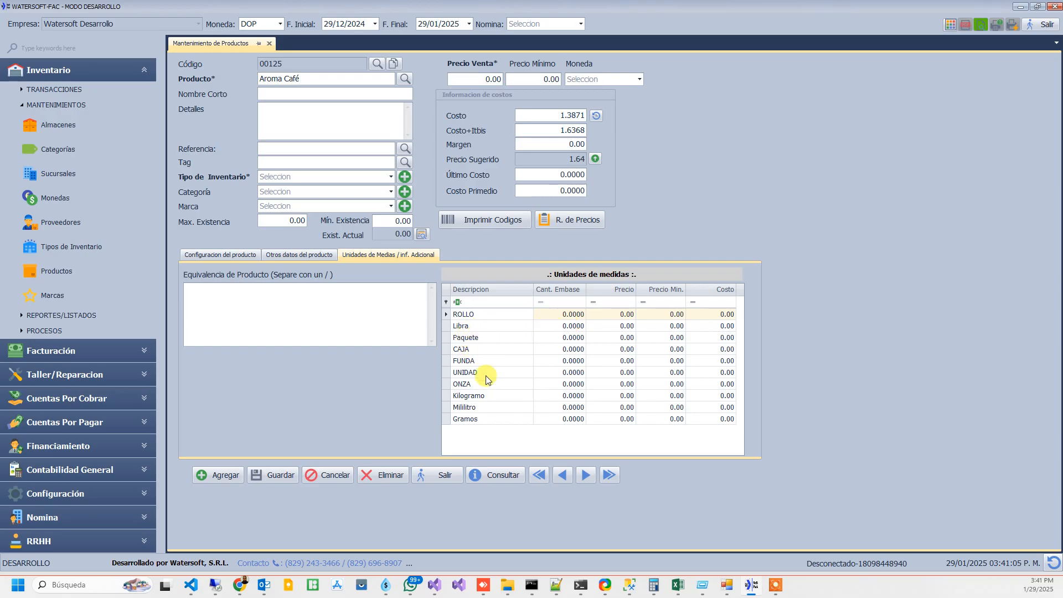
{"action": "left_click", "coordinate": [471, 419]}
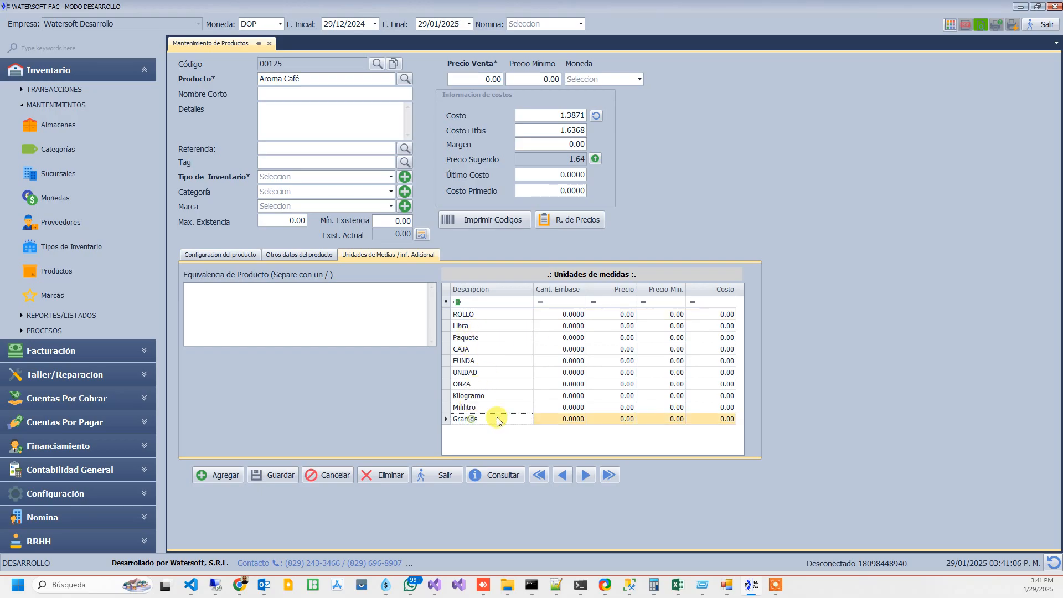
{"action": "left_click", "coordinate": [556, 418]}
{"action": "type", "text": "1"}
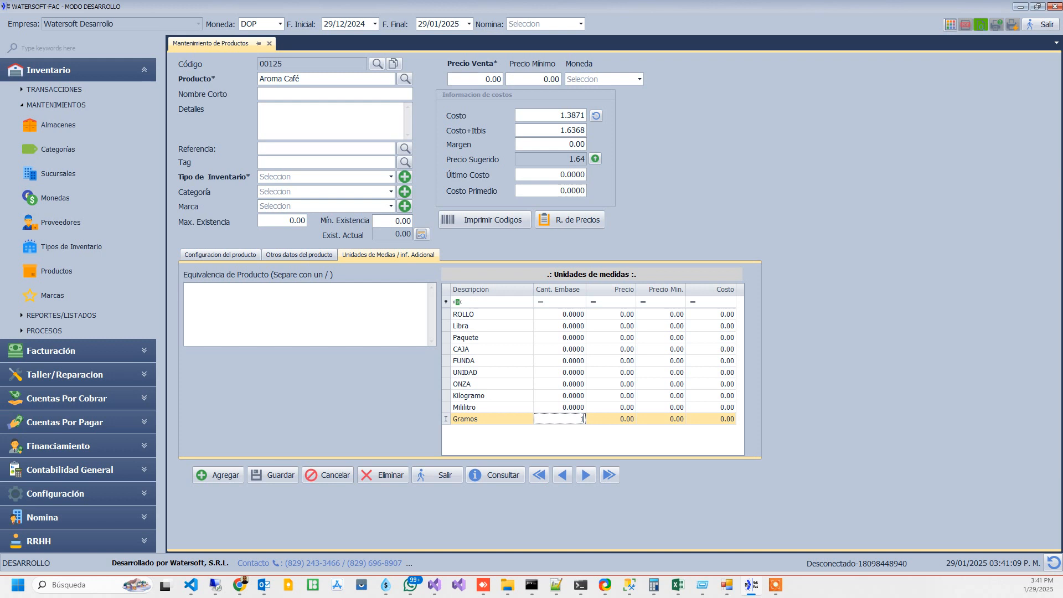
{"action": "left_click", "coordinate": [277, 481]}
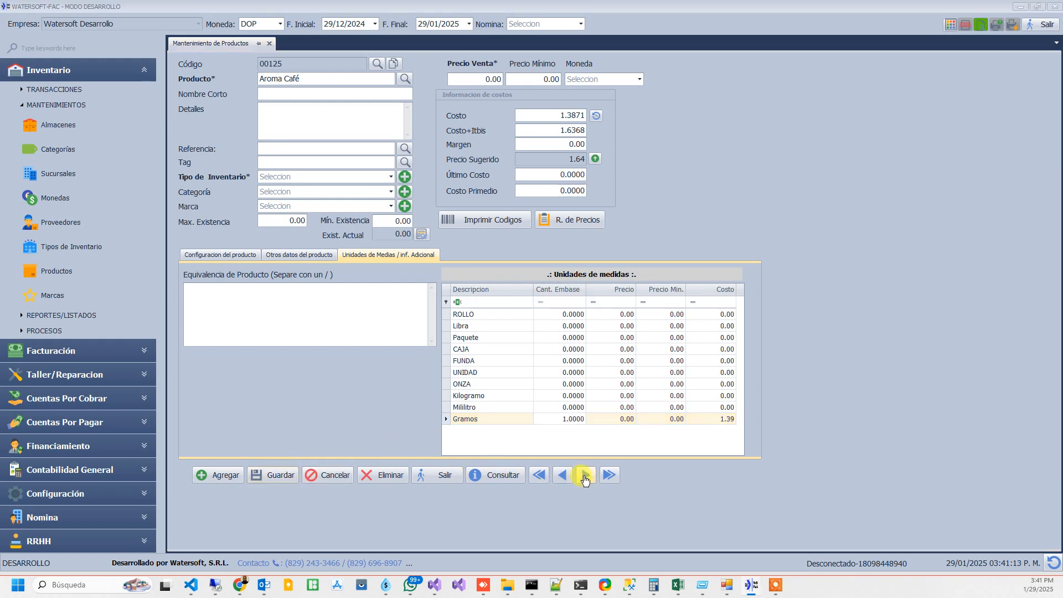
- Set the Gramos package quantity to 1 for the product Aroma Vaso and save it
{"action": "left_click", "coordinate": [585, 476]}
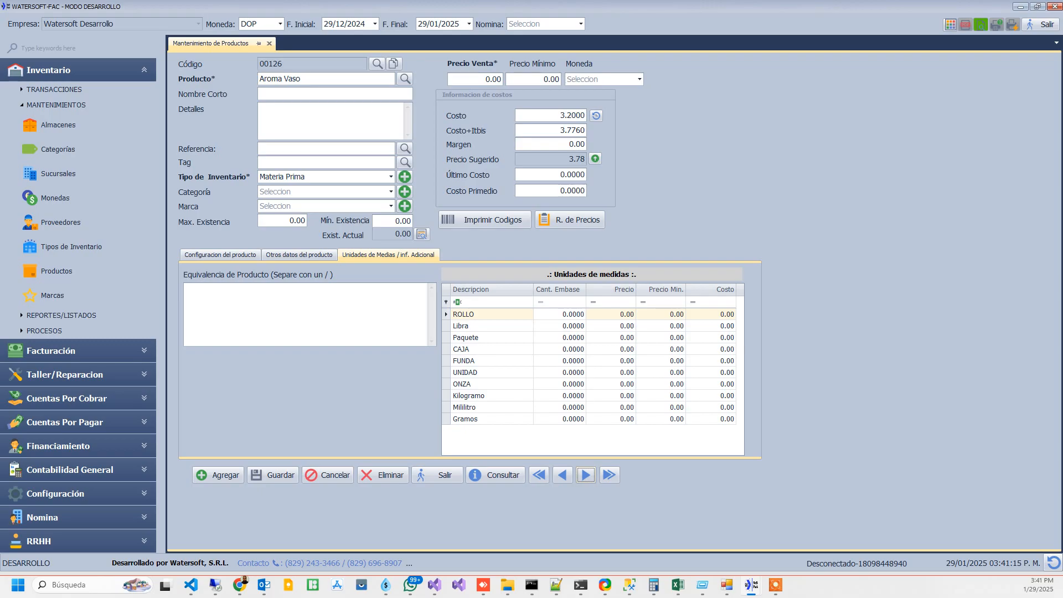
{"action": "left_click", "coordinate": [571, 418]}
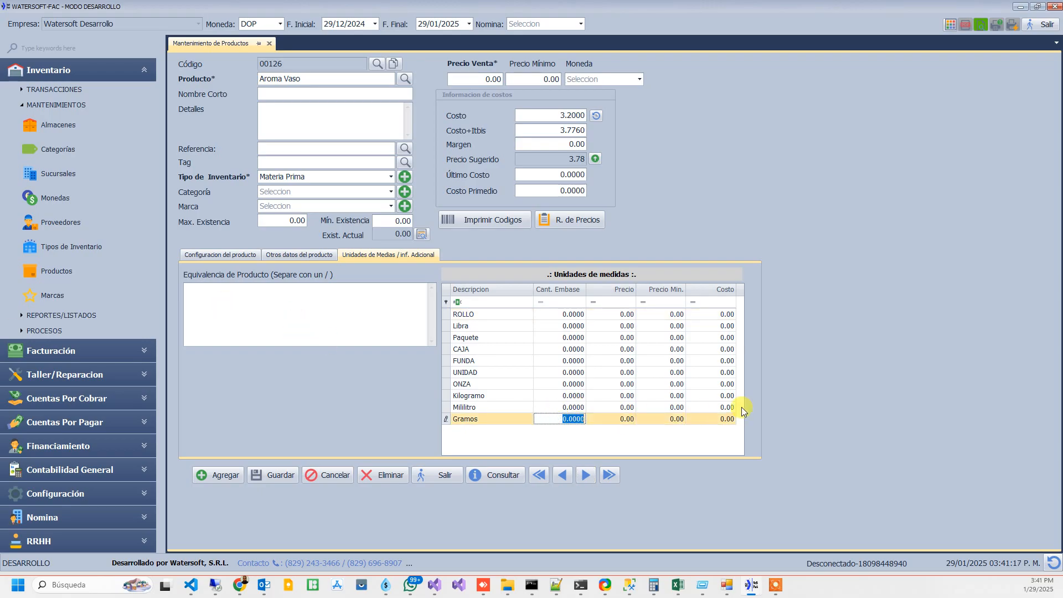
{"action": "type", "text": "1"}
{"action": "left_click", "coordinate": [268, 474]}
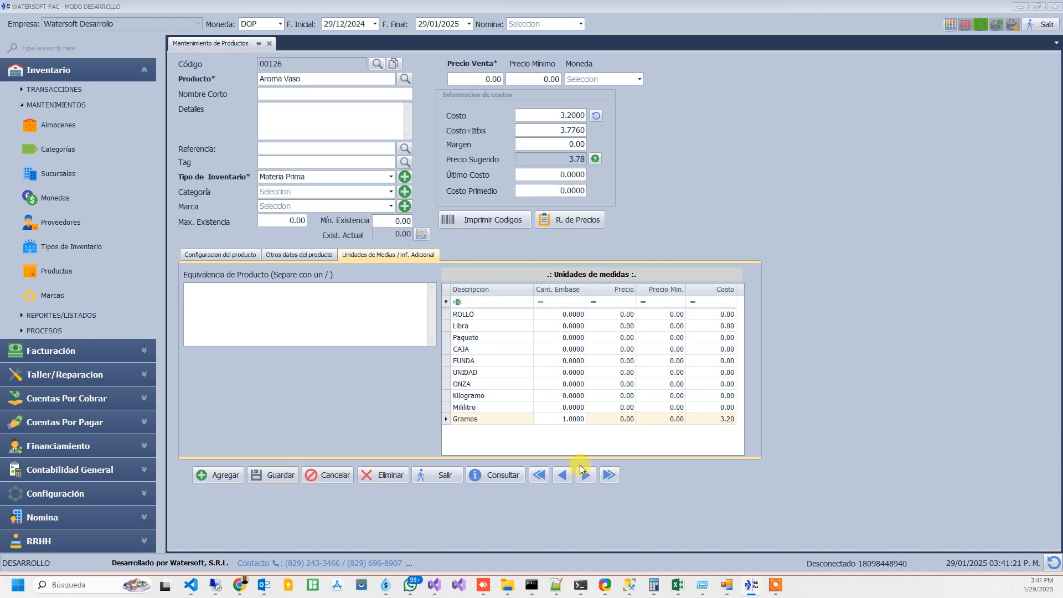
- Set the Gramos package quantity to 1 for the product Aroma removedor and save it
{"action": "left_click", "coordinate": [585, 475]}
{"action": "left_click", "coordinate": [560, 422]}
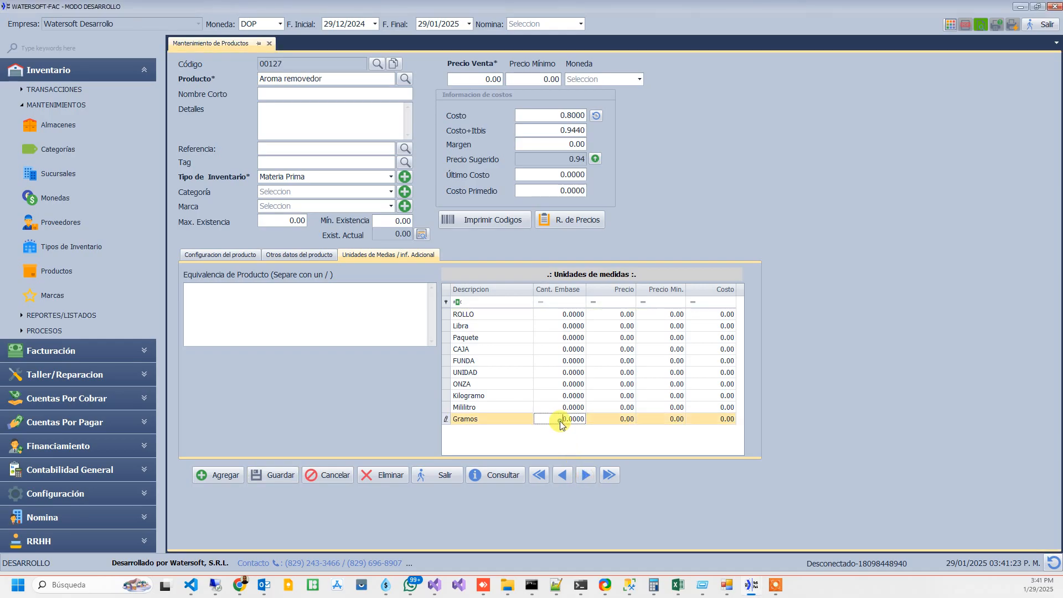
{"action": "type", "text": "1"}
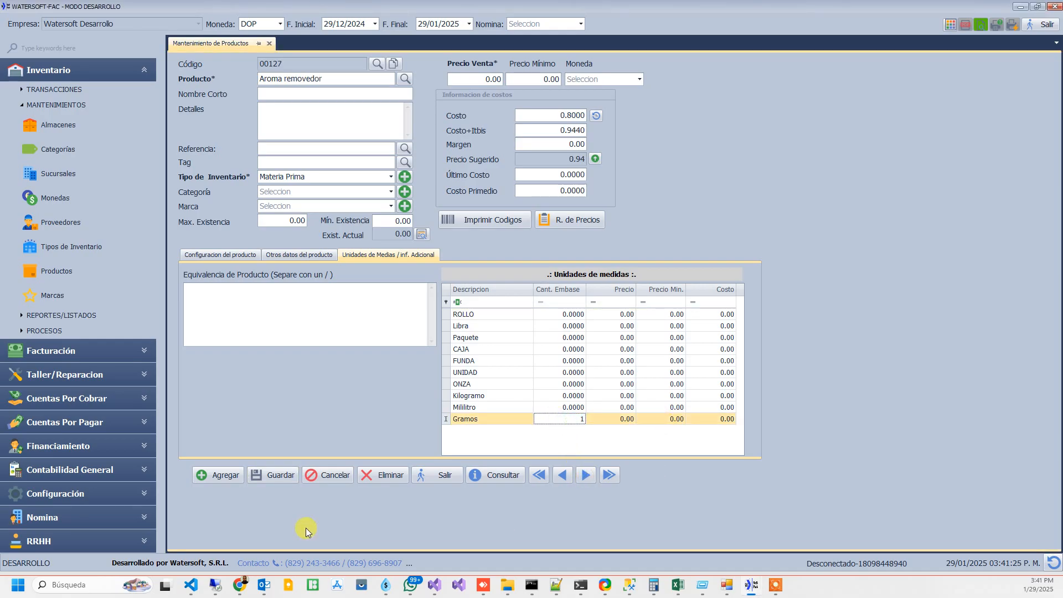
{"action": "left_click", "coordinate": [274, 475]}
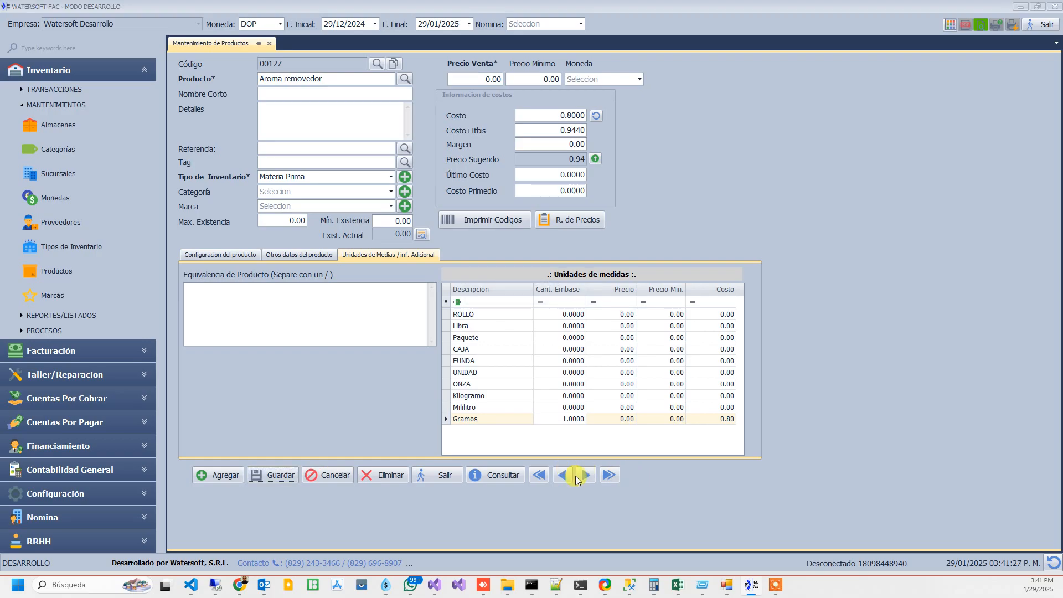
- Set the Gramos package quantity to 1 for the product Azucar morena and save it
{"action": "left_click", "coordinate": [585, 476]}
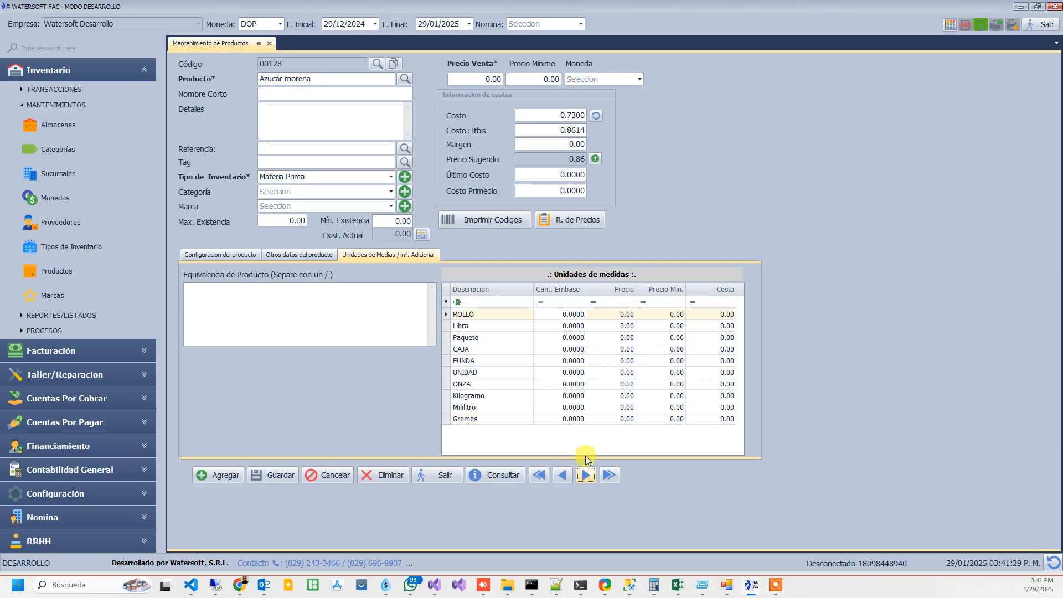
{"action": "left_click", "coordinate": [570, 418]}
{"action": "left_click", "coordinate": [564, 418]}
{"action": "type", "text": "1"}
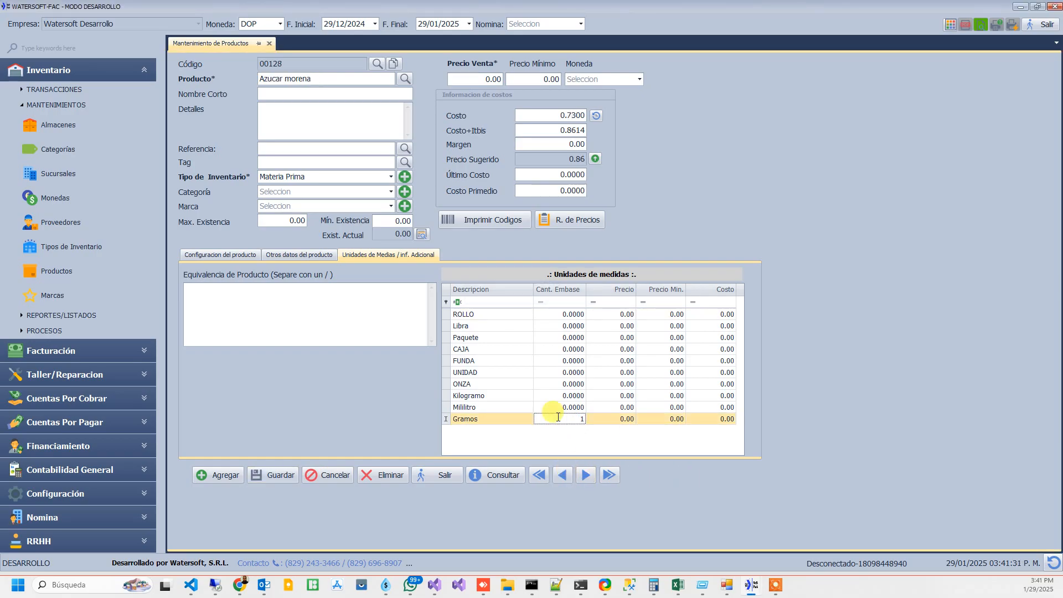
{"action": "left_click", "coordinate": [267, 476]}
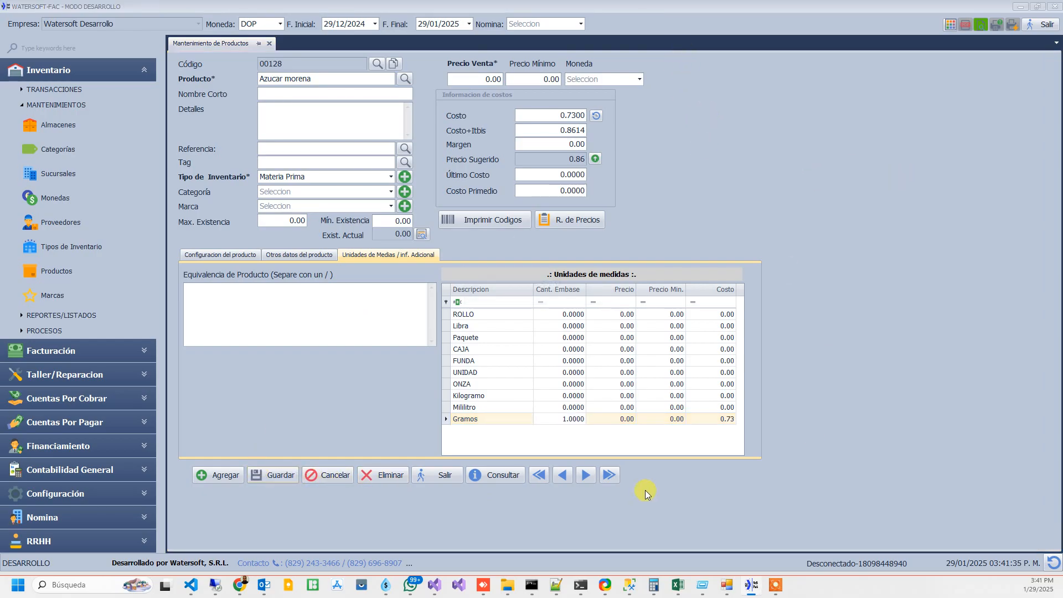
- Return to the product Café expreso, mark it as Compuesto/Combo, and open its combo configuration
{"action": "left_click", "coordinate": [585, 474]}
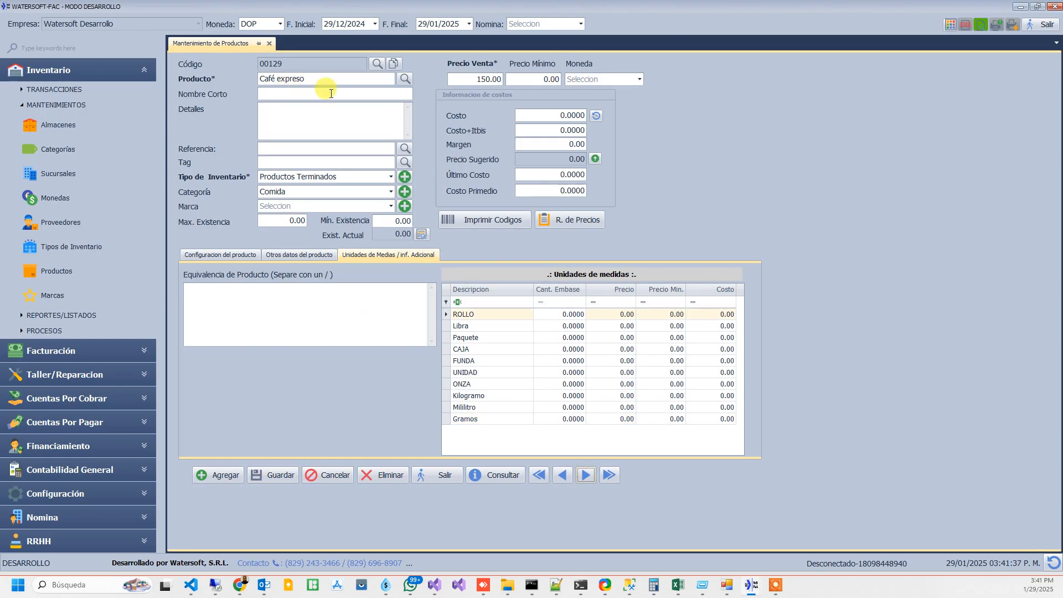
{"action": "left_click", "coordinate": [219, 256]}
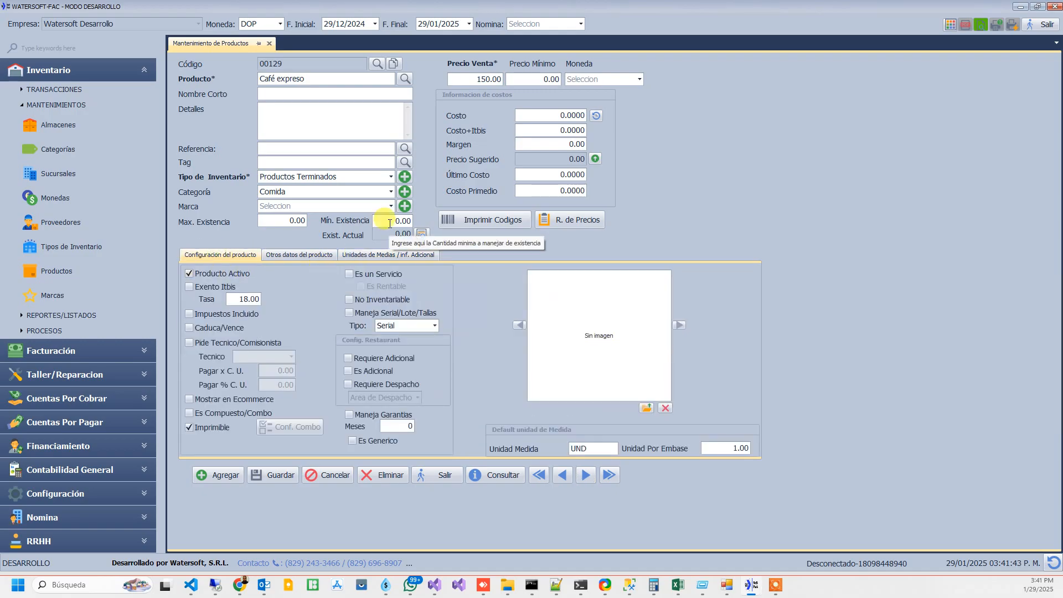
{"action": "left_click", "coordinate": [189, 414]}
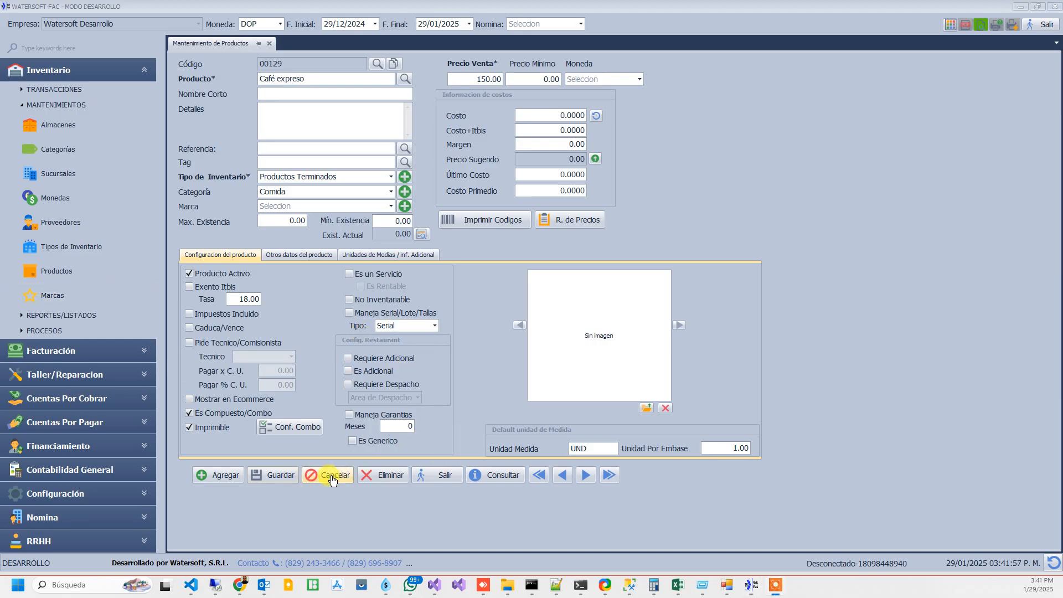
{"action": "left_click", "coordinate": [306, 427]}
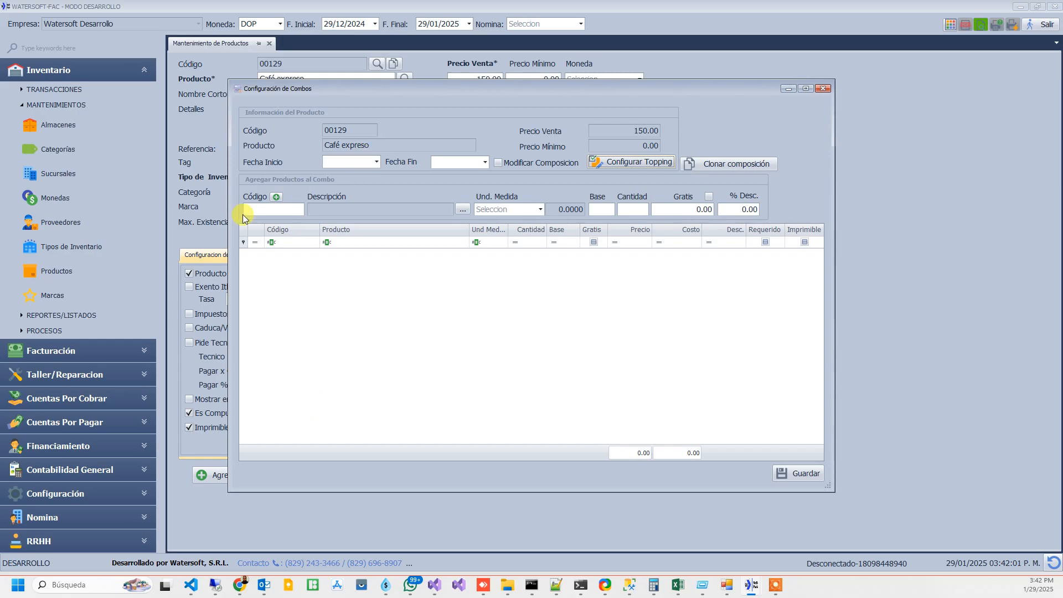
- Add Aroma Café to the Café expreso combo with unit Gramos and quantity 8, marked as Gratis
{"action": "key", "text": "alt+Tab"}
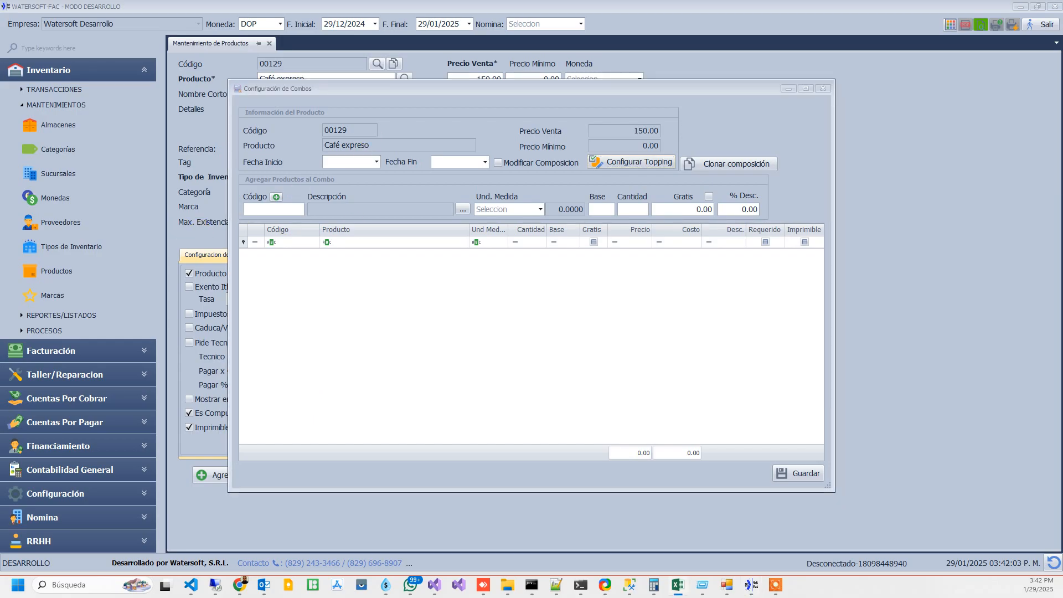
{"action": "left_click", "coordinate": [276, 209]}
{"action": "type", "text": "Aroma Café"}
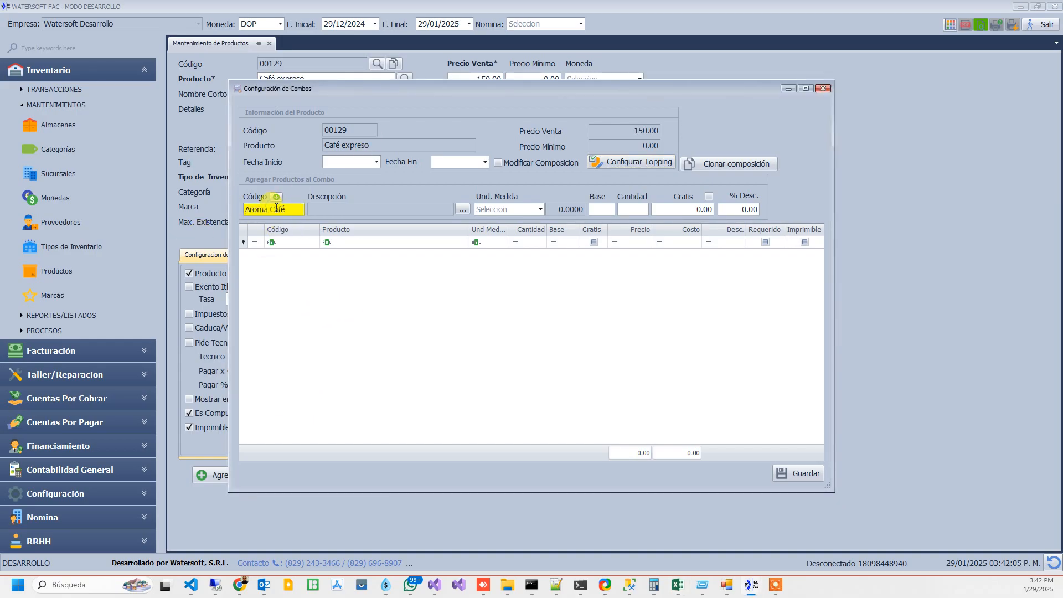
{"action": "key", "text": "Return"}
{"action": "key", "text": "Return"}
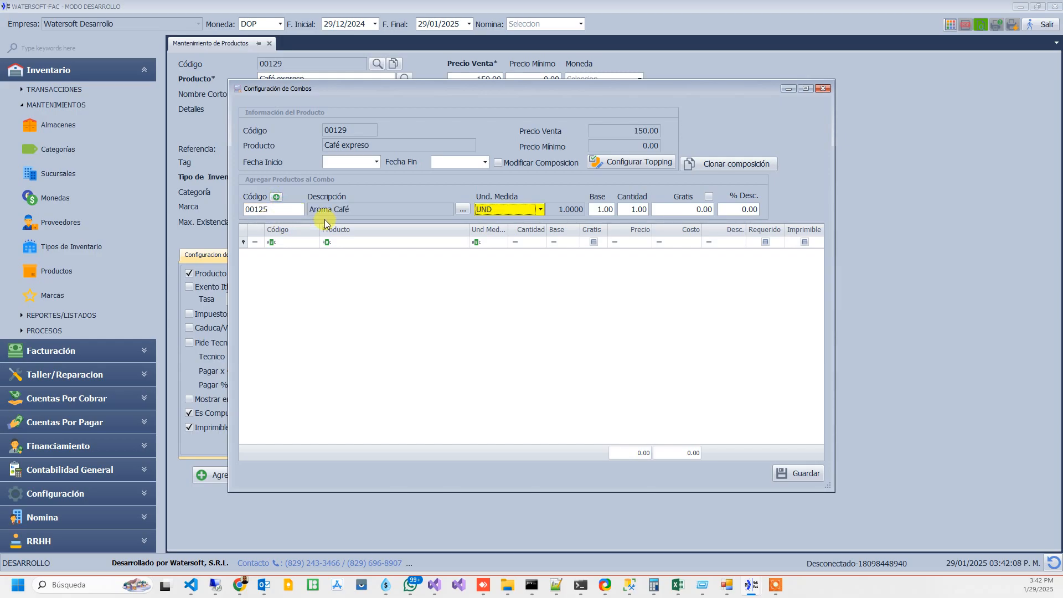
{"action": "left_click", "coordinate": [531, 213]}
{"action": "left_click", "coordinate": [490, 245]}
{"action": "key", "text": "Return"}
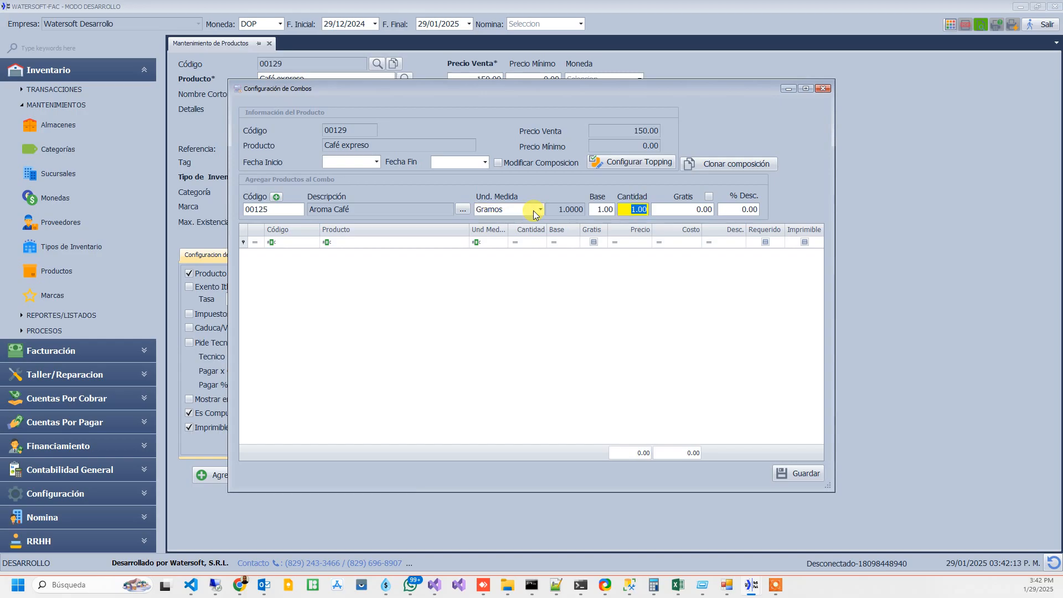
{"action": "type", "text": "8"}
{"action": "key", "text": "Return"}
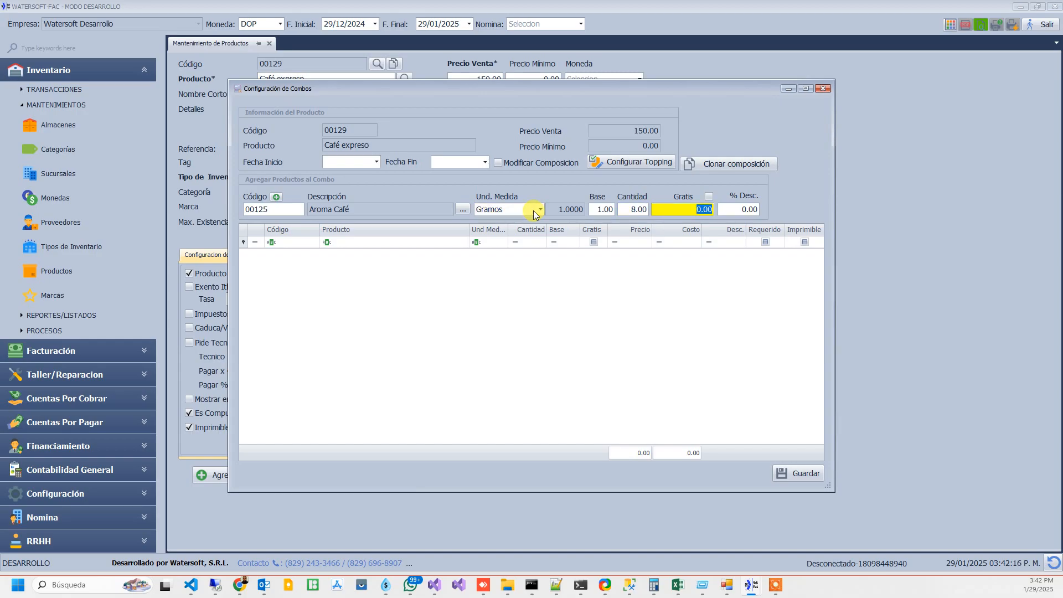
{"action": "left_click", "coordinate": [704, 194]}
{"action": "left_click", "coordinate": [731, 210]}
{"action": "key", "text": "Return"}
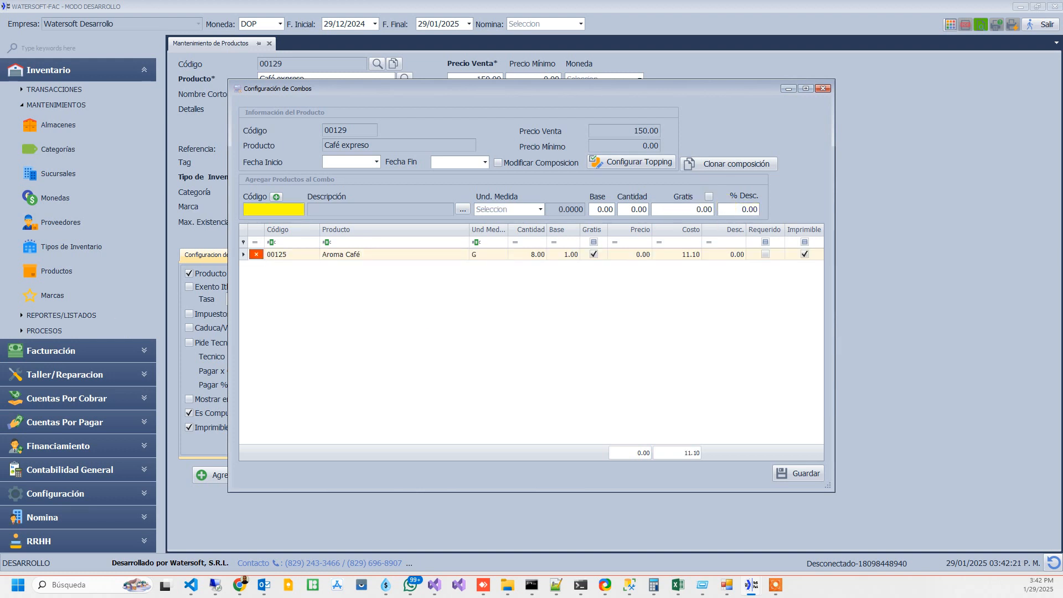
- Add Aroma Vaso to the Café expreso combo with unit UND and quantity 1, marked as Gratis
{"action": "key", "text": "alt+Tab"}
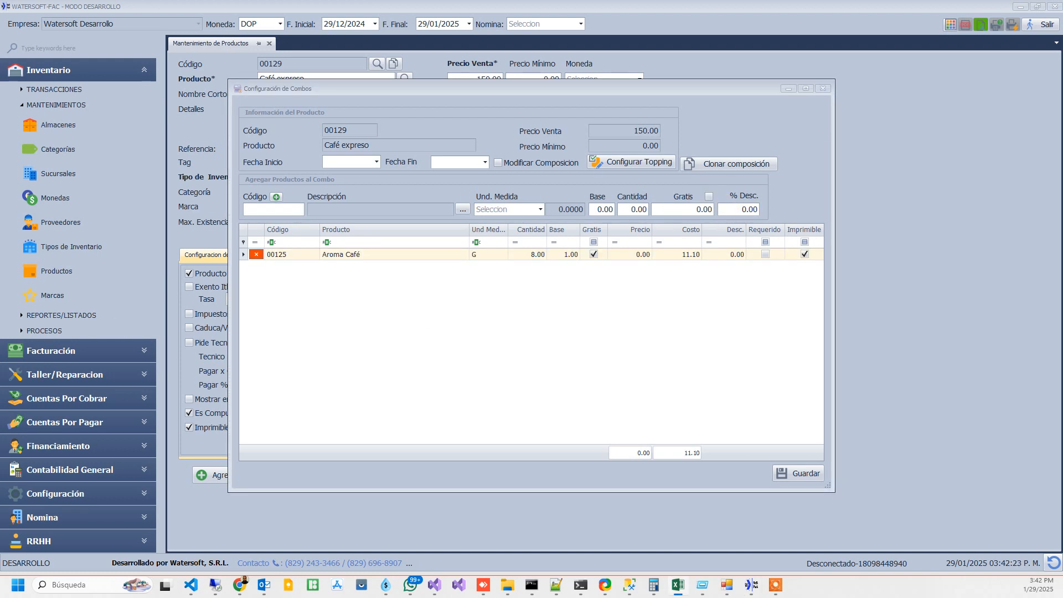
{"action": "left_click", "coordinate": [265, 208]}
{"action": "type", "text": "Aroma Vaso"}
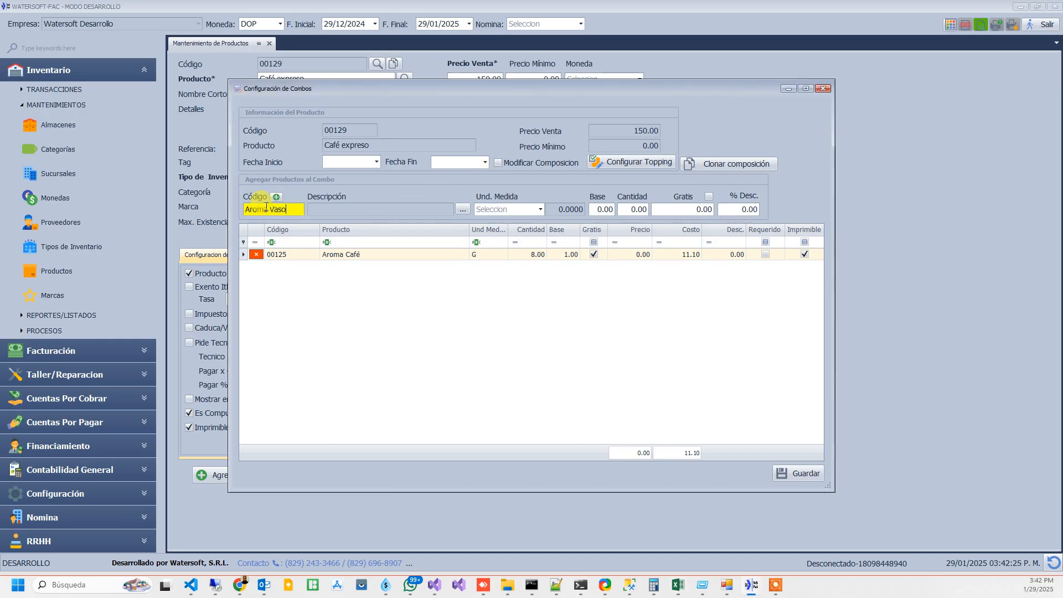
{"action": "key", "text": "Return"}
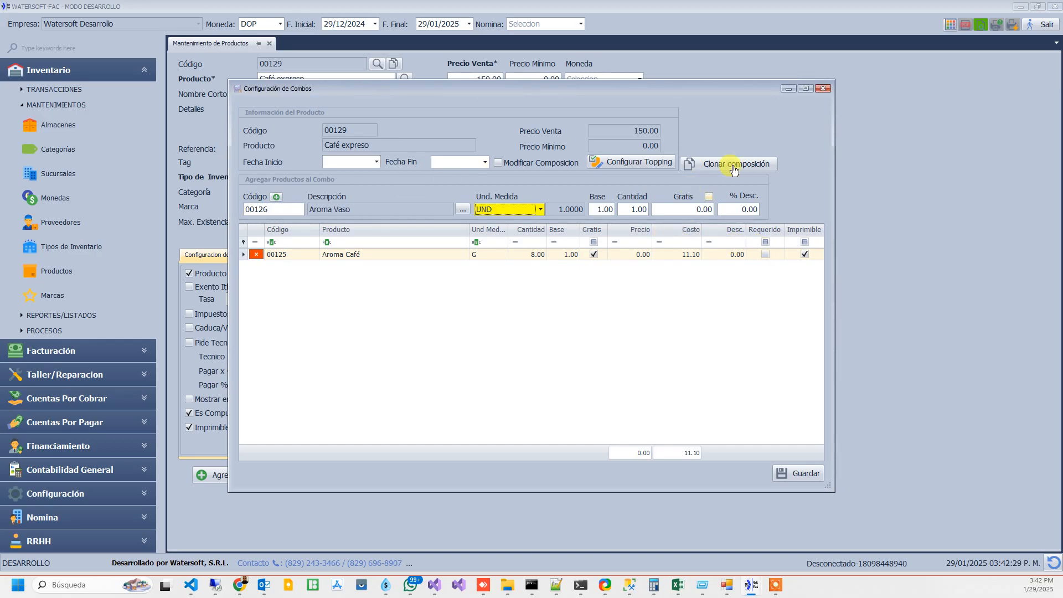
{"action": "key", "text": "Return"}
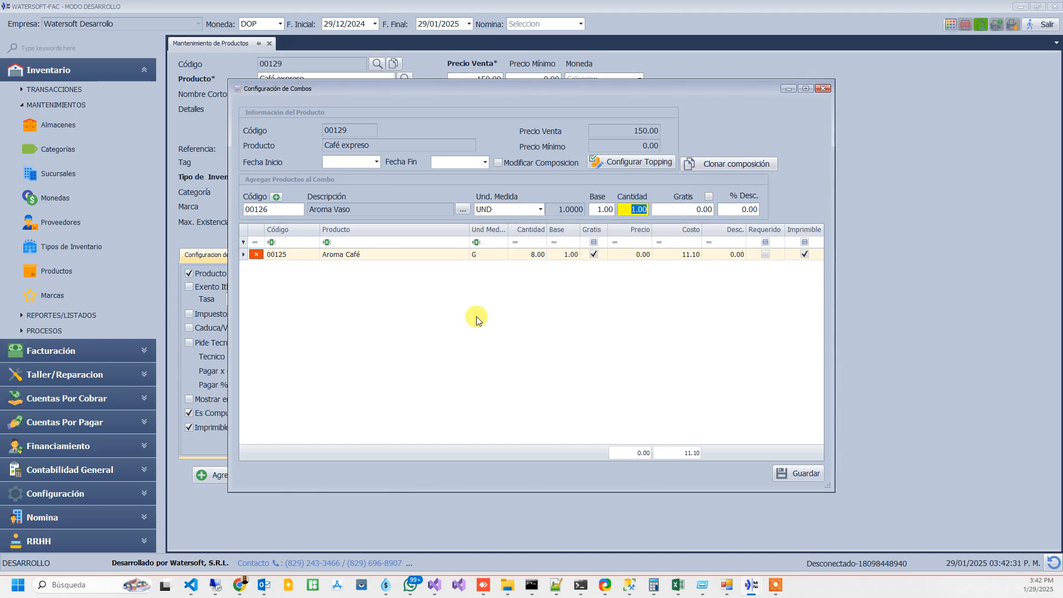
{"action": "key", "text": "Return"}
{"action": "left_click", "coordinate": [710, 197]}
{"action": "left_click", "coordinate": [710, 197]}
{"action": "key", "text": "Return"}
{"action": "key", "text": "Return"}
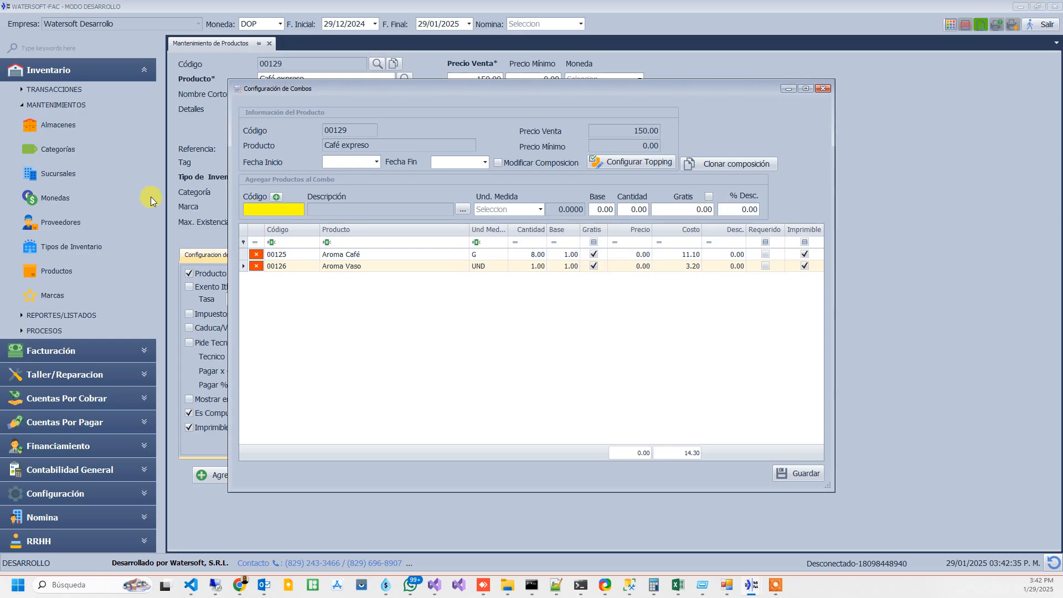
- Add Aroma removedor to the Café expreso combo with unit Gramos and quantity 1, marked as Gratis
{"action": "key", "text": "alt+Tab"}
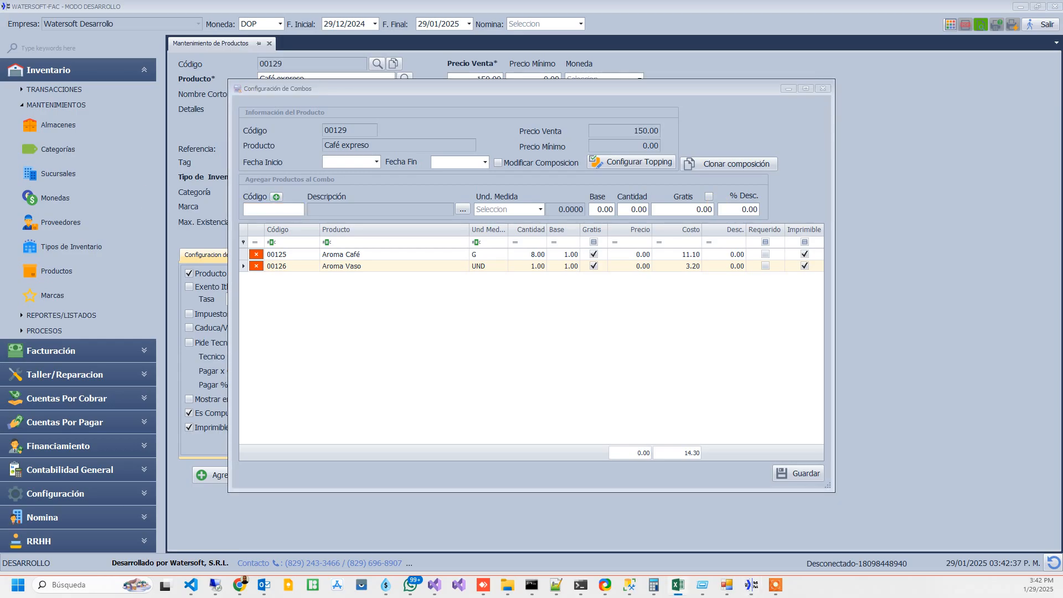
{"action": "left_click", "coordinate": [278, 209]}
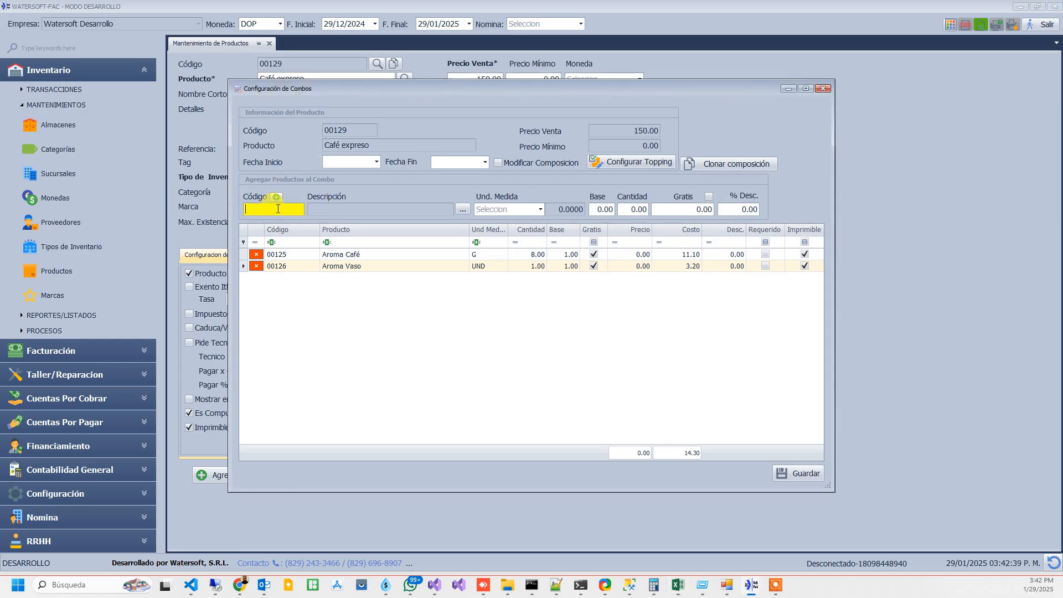
{"action": "type", "text": "Aroma removedor"}
{"action": "key", "text": "Return"}
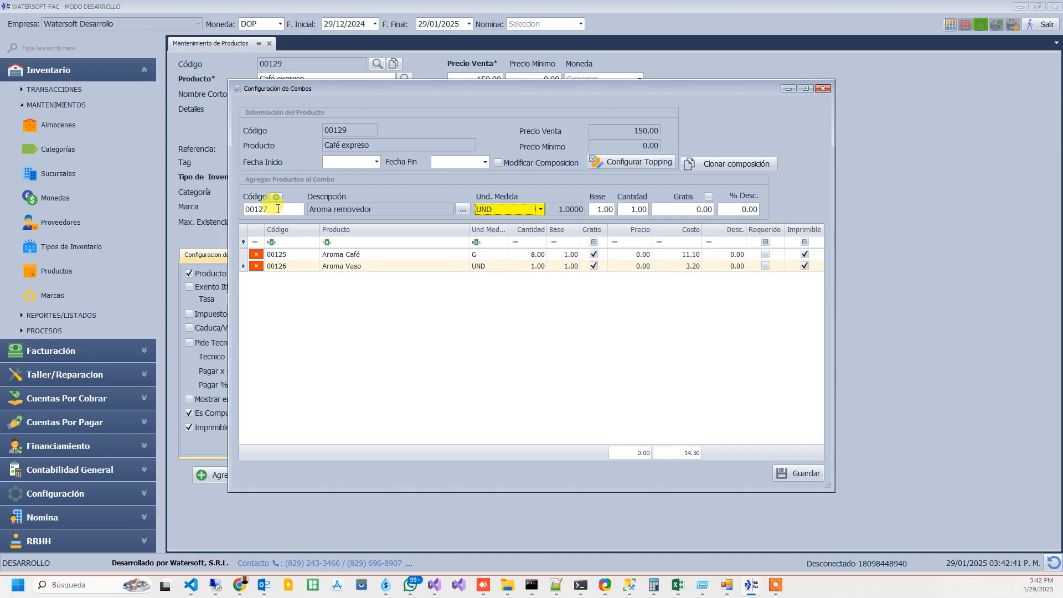
{"action": "left_click", "coordinate": [534, 211]}
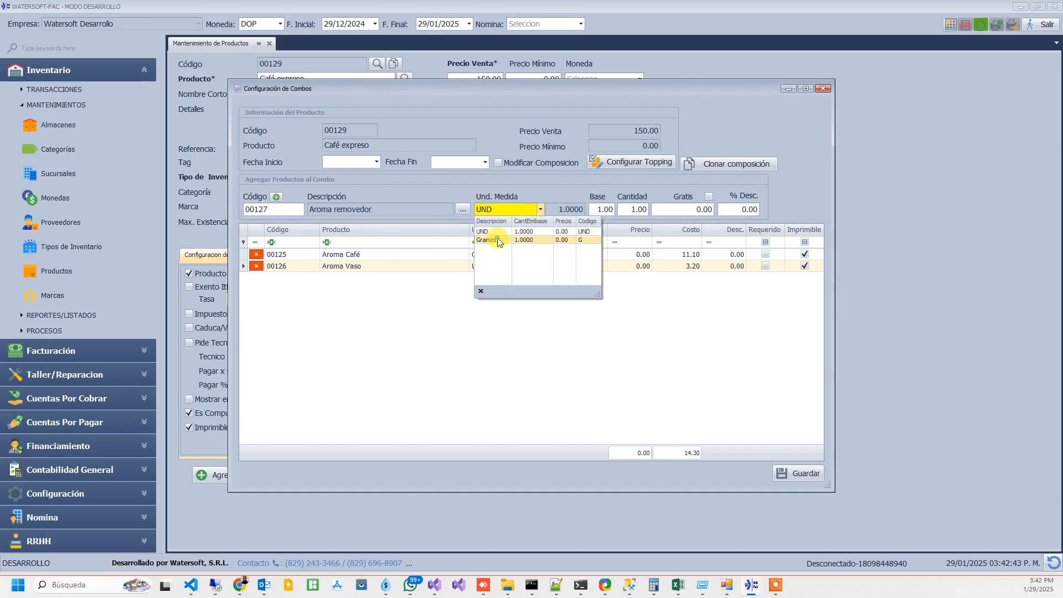
{"action": "left_click", "coordinate": [570, 239]}
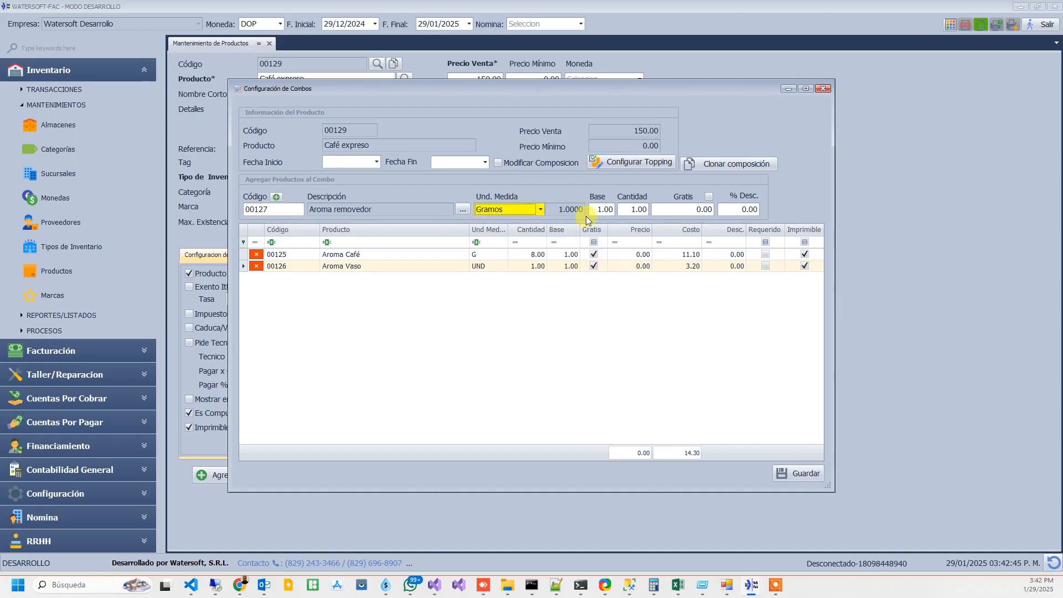
{"action": "key", "text": "Return"}
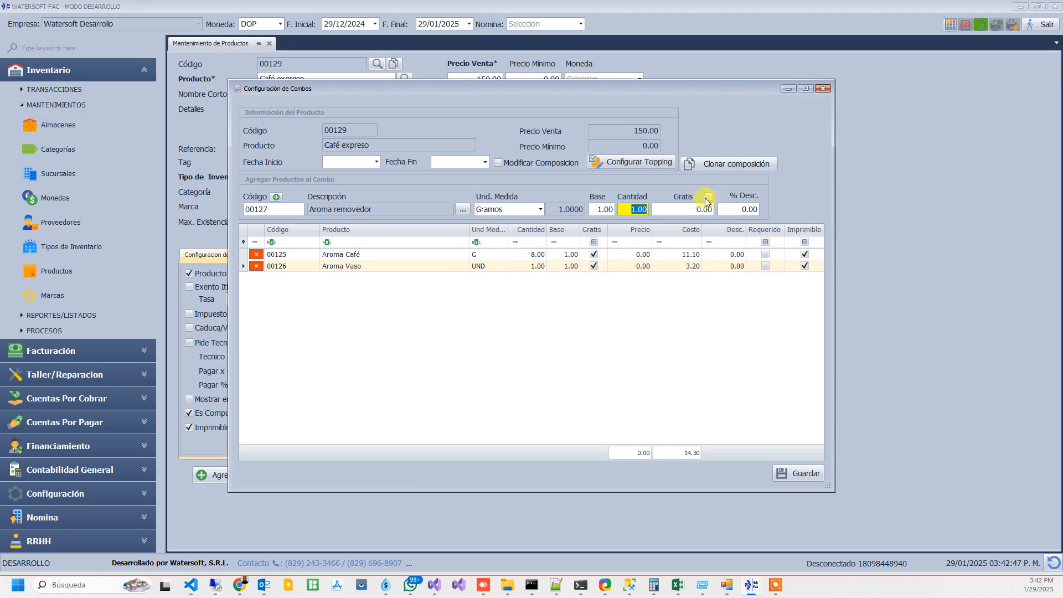
{"action": "key", "text": "Return"}
{"action": "key", "text": "Return"}
{"action": "key", "text": "Return"}
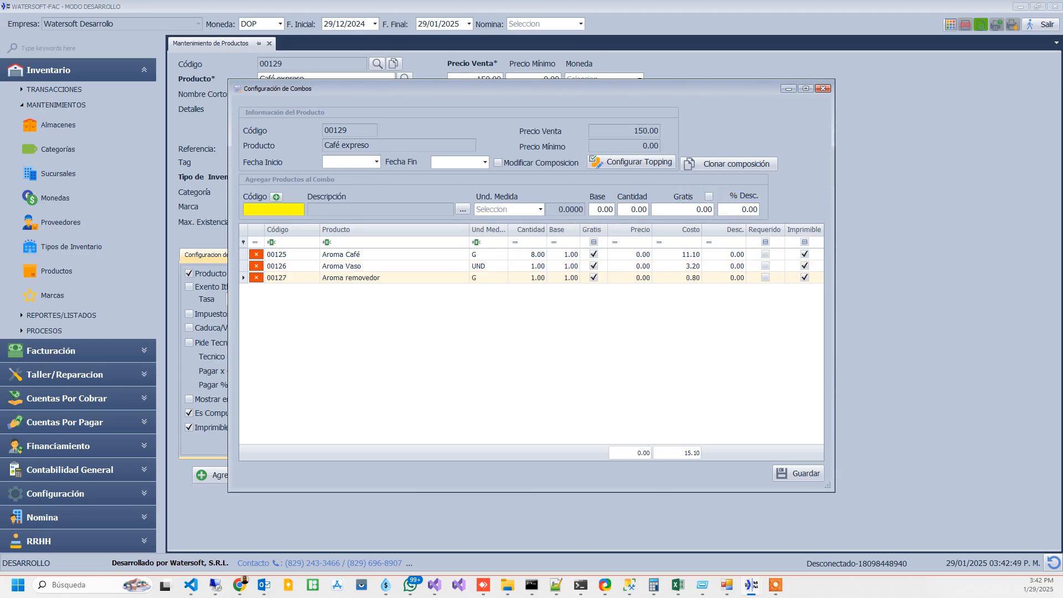
- Add Azucar morena to the Café expreso combo with unit Gramos and quantity 2, marked as Gratis
{"action": "key", "text": "alt+Tab"}
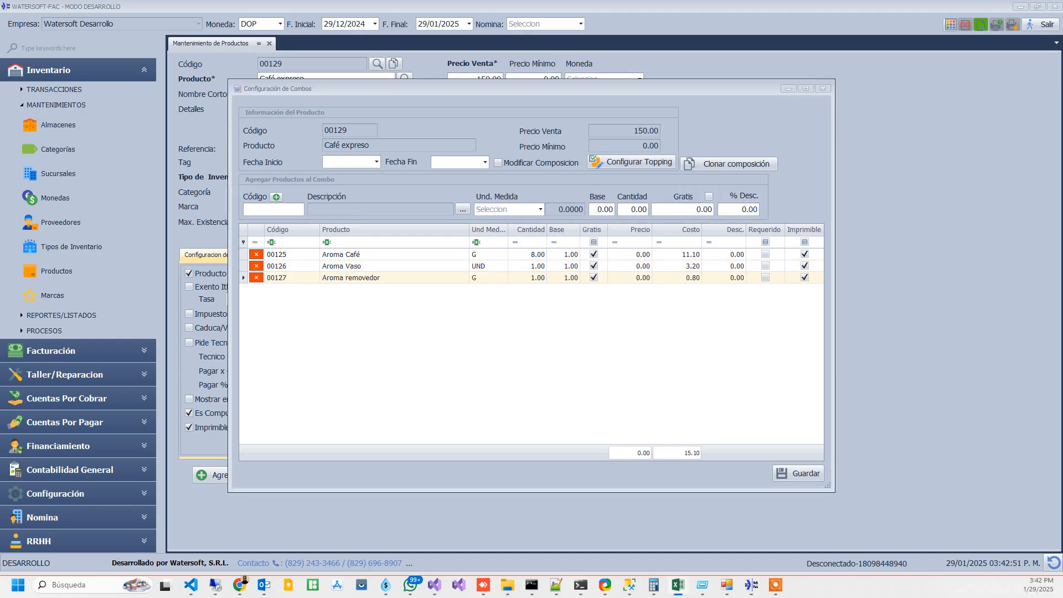
{"action": "left_click", "coordinate": [273, 209]}
{"action": "type", "text": "Azucar Morena"}
{"action": "key", "text": "Return"}
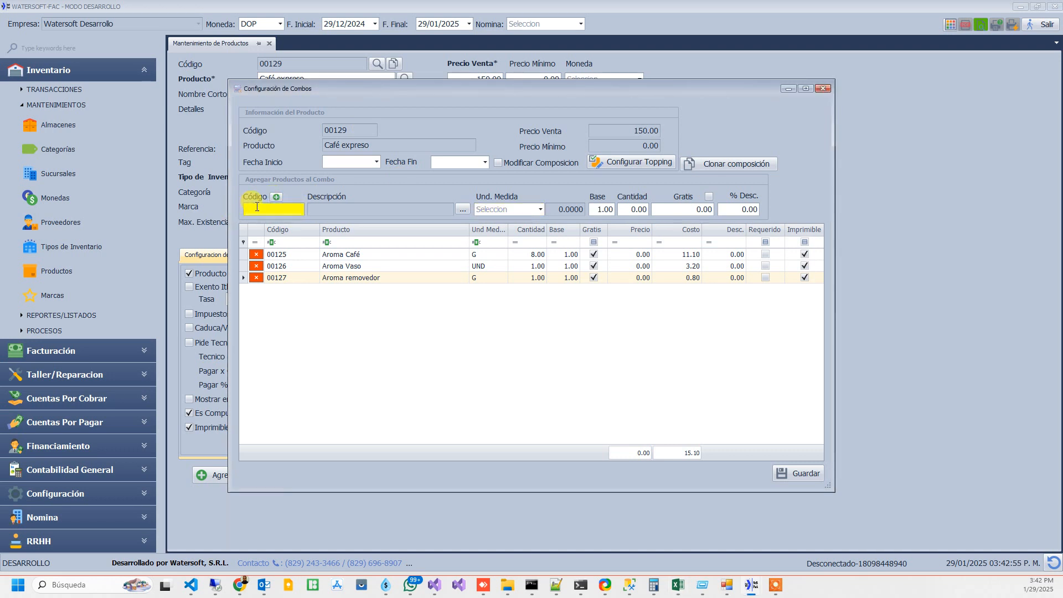
{"action": "type", "text": "azu"}
{"action": "key", "text": "Return"}
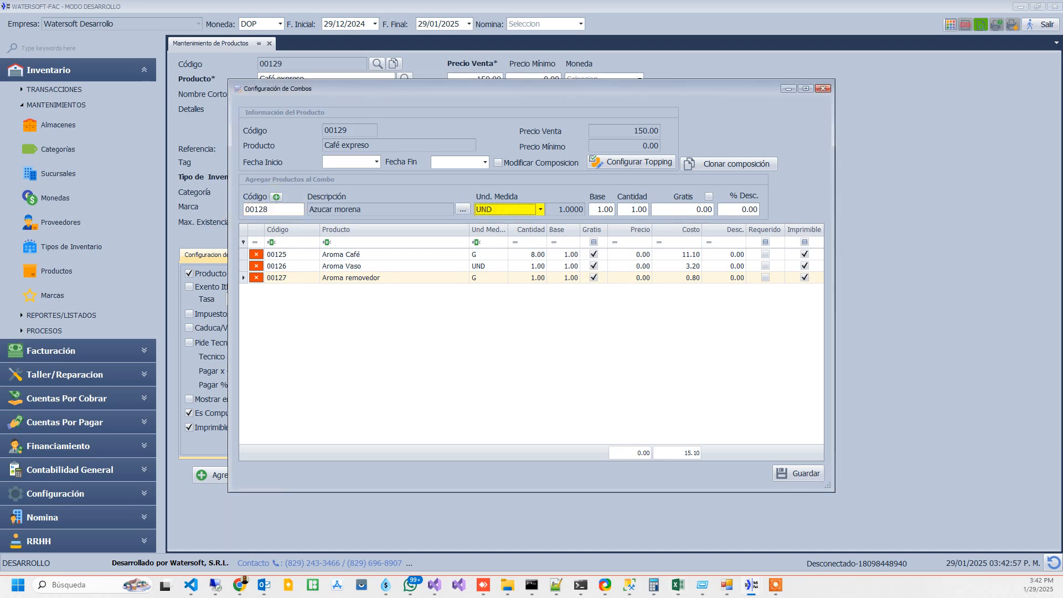
{"action": "left_click", "coordinate": [521, 212]}
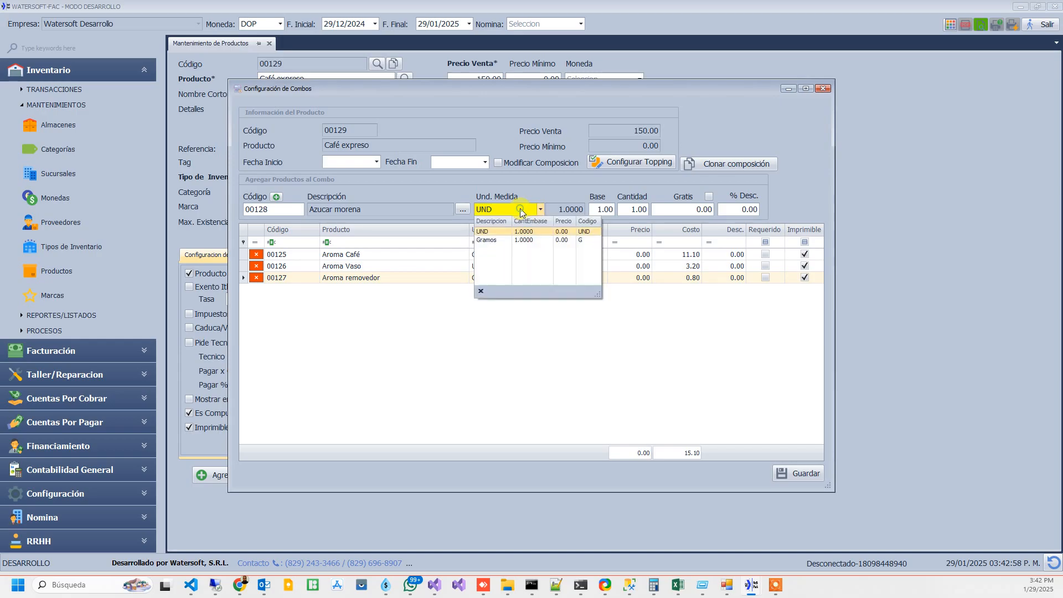
{"action": "left_click", "coordinate": [509, 240]}
{"action": "key", "text": "Return"}
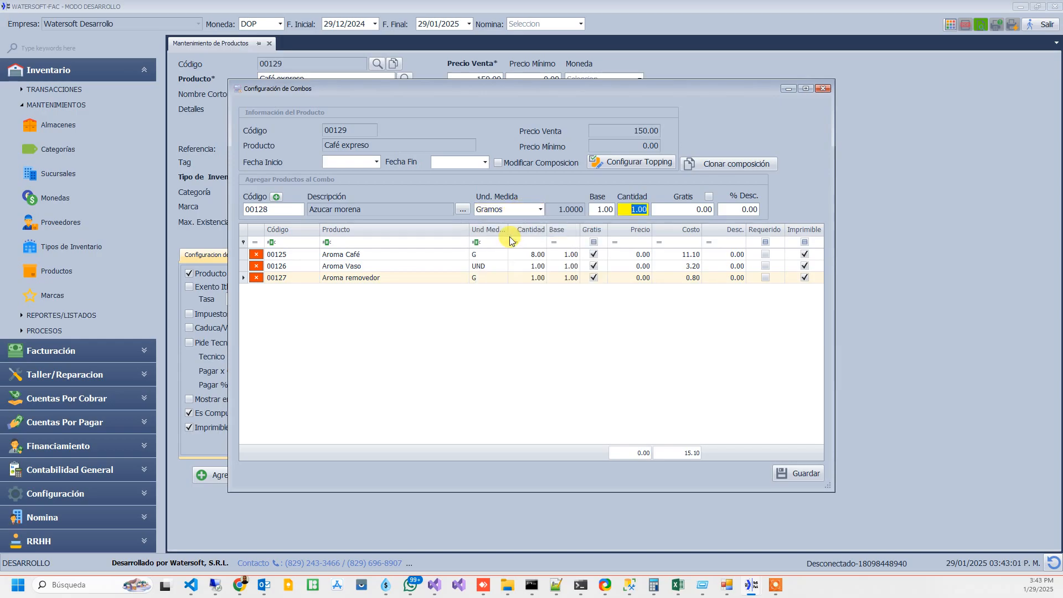
{"action": "type", "text": "2"}
{"action": "key", "text": "Return"}
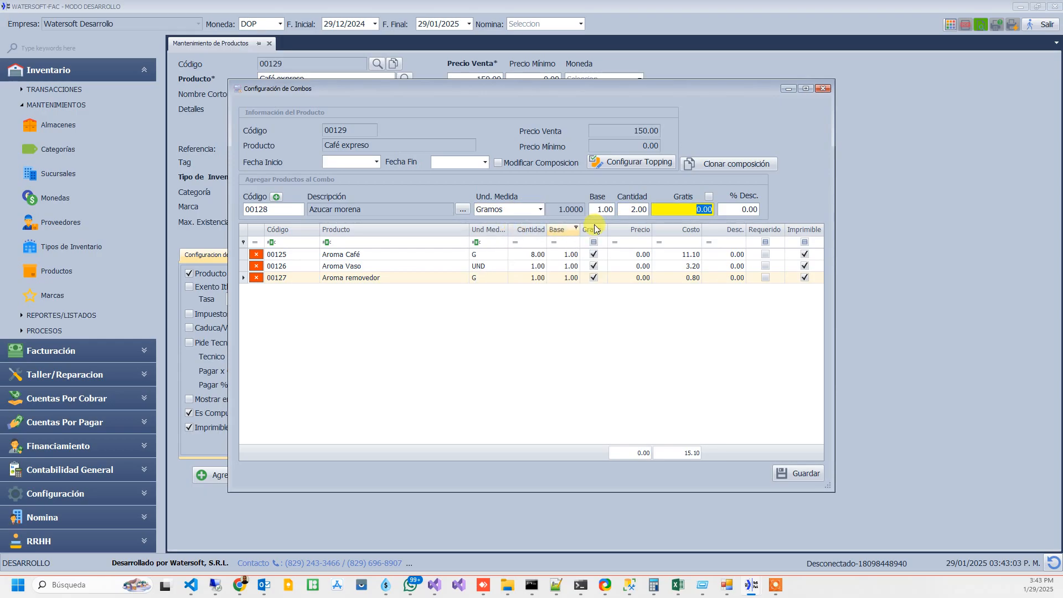
{"action": "left_click", "coordinate": [708, 196]}
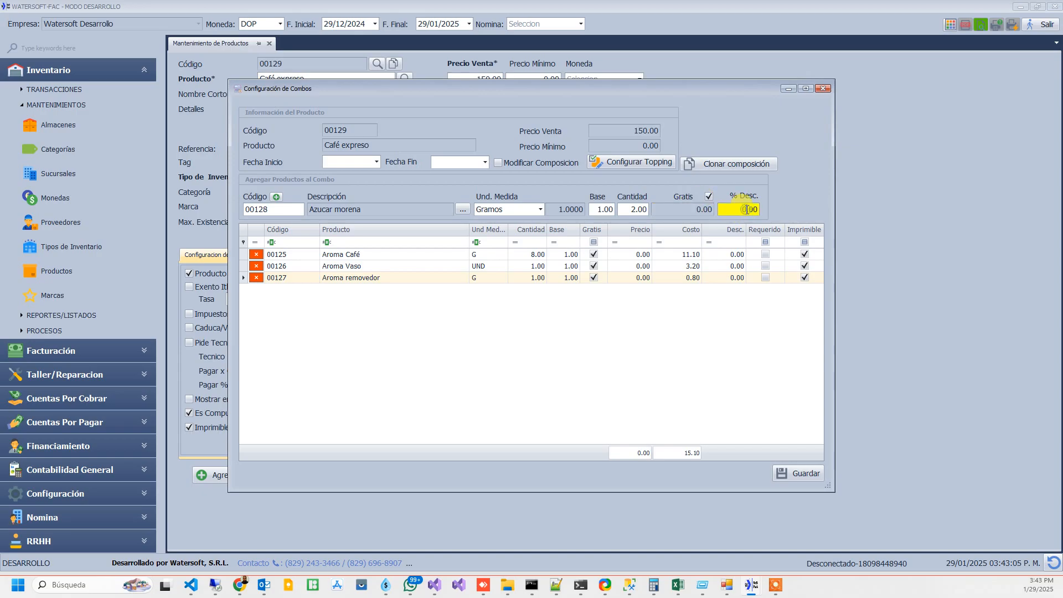
{"action": "key", "text": "Return"}
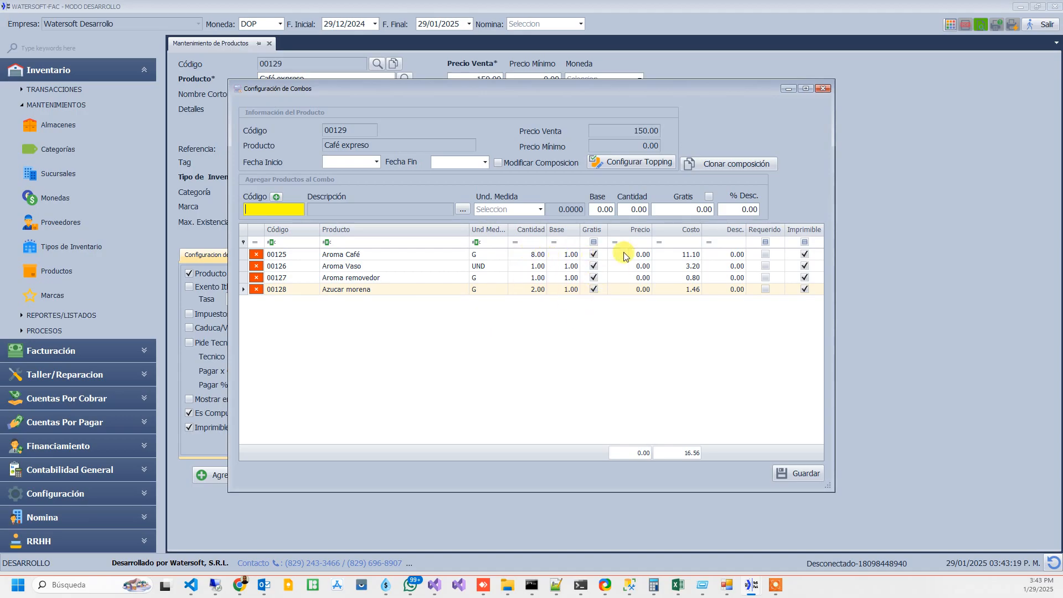
- Save the combo configuration and the Café expreso product record
{"action": "left_click", "coordinate": [801, 473]}
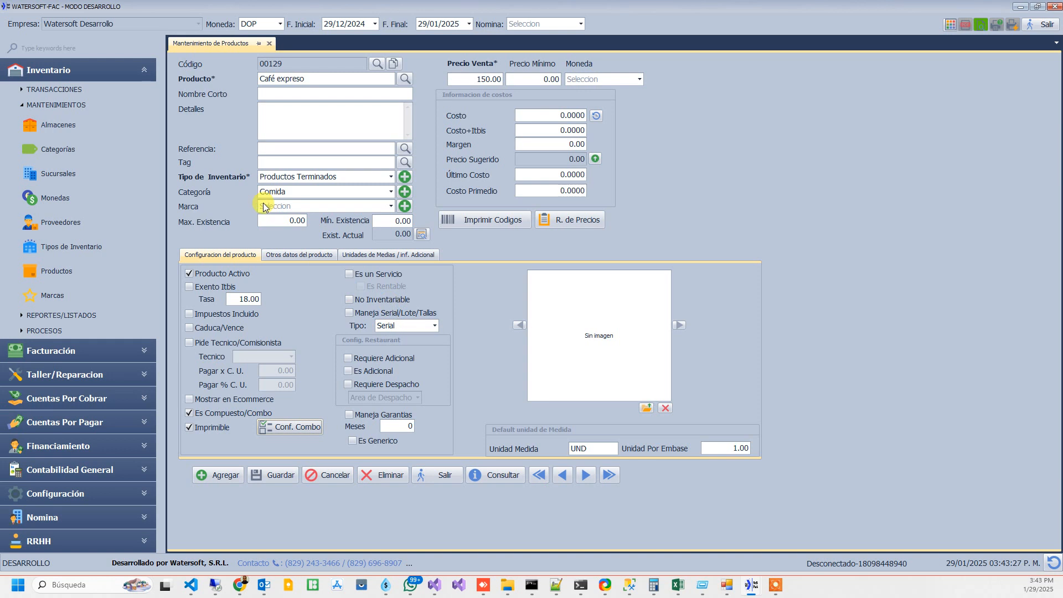
{"action": "left_click", "coordinate": [45, 107]}
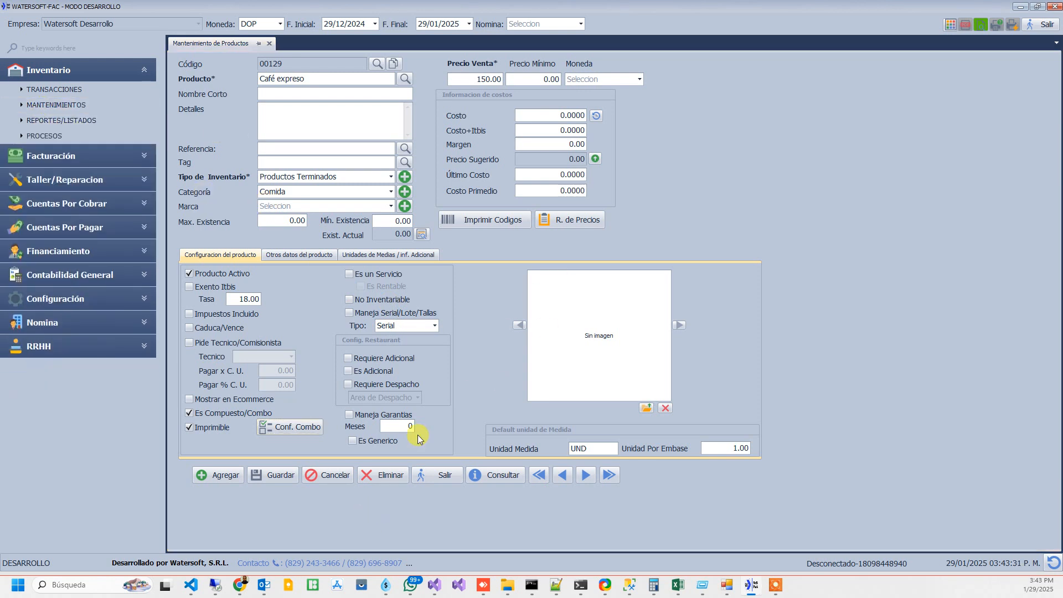
{"action": "left_click", "coordinate": [290, 479]}
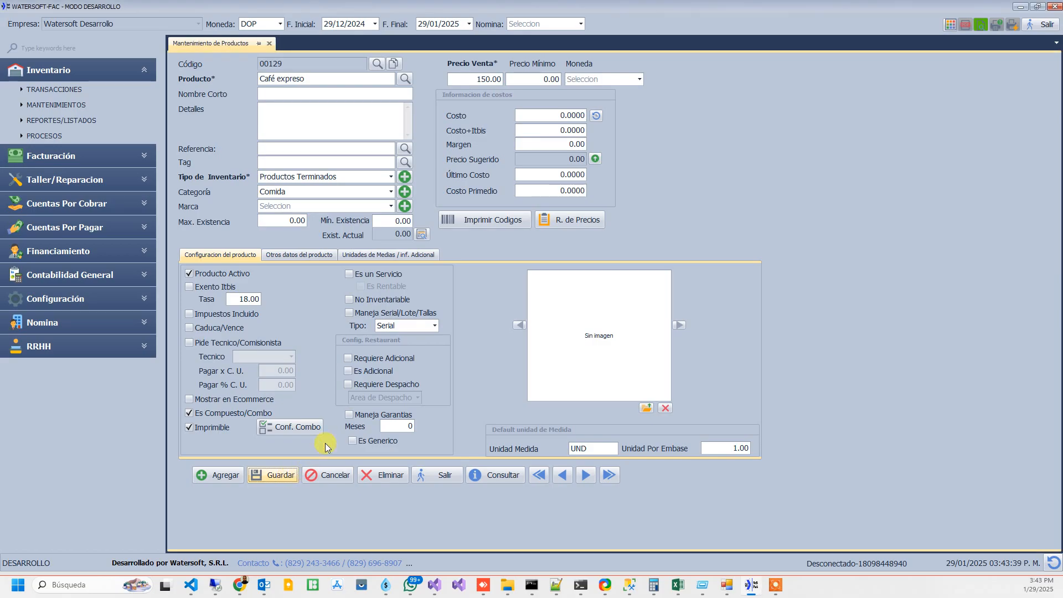
- Reopen the Café expreso combo configuration, check the ingredient quantities, and close it
{"action": "left_click", "coordinate": [305, 436]}
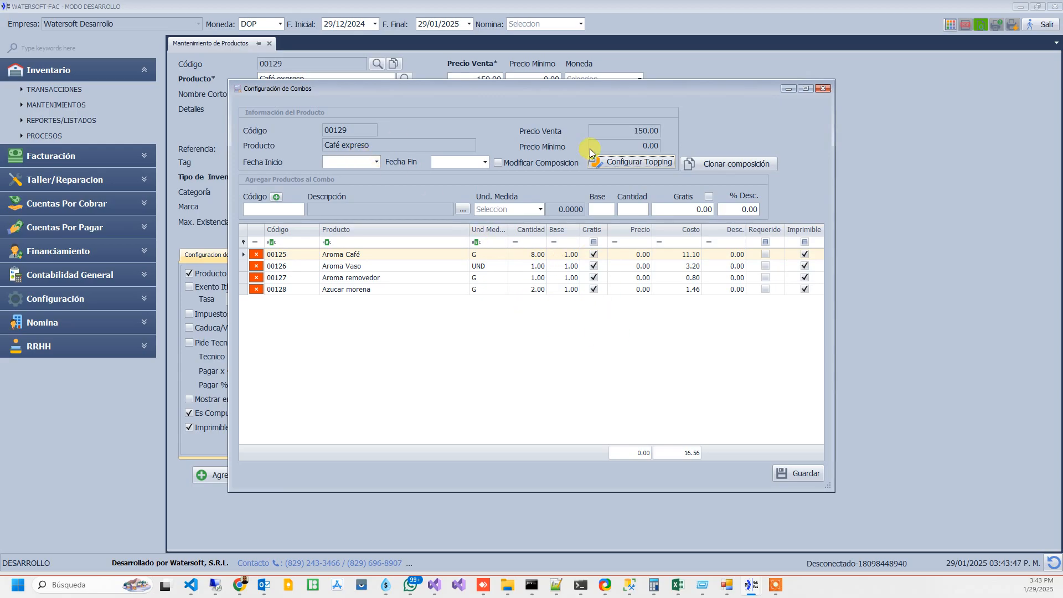
{"action": "left_click", "coordinate": [535, 256]}
{"action": "type", "text": "8"}
{"action": "left_click", "coordinate": [823, 92]}
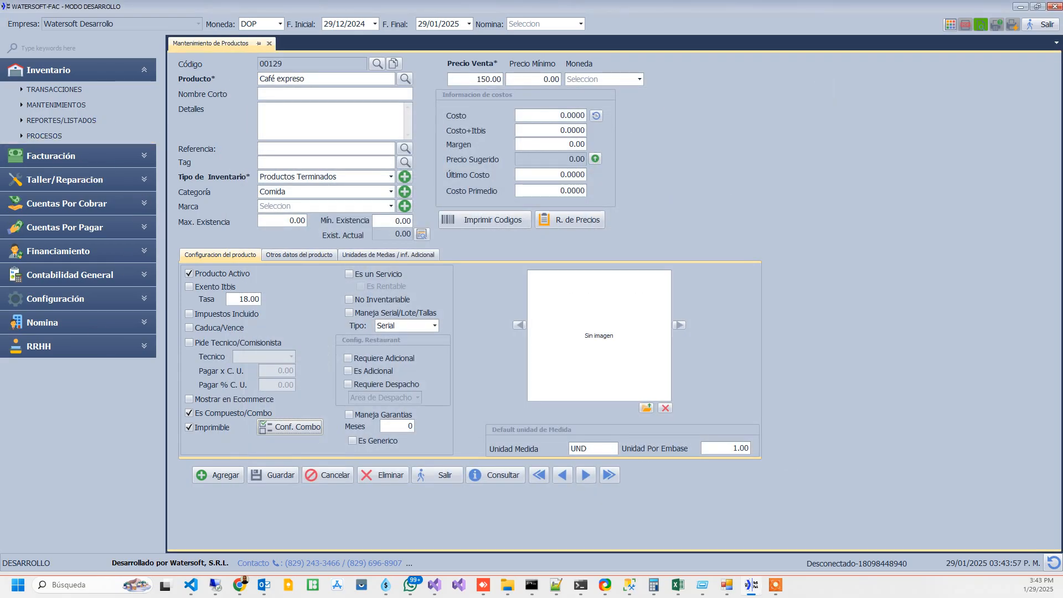